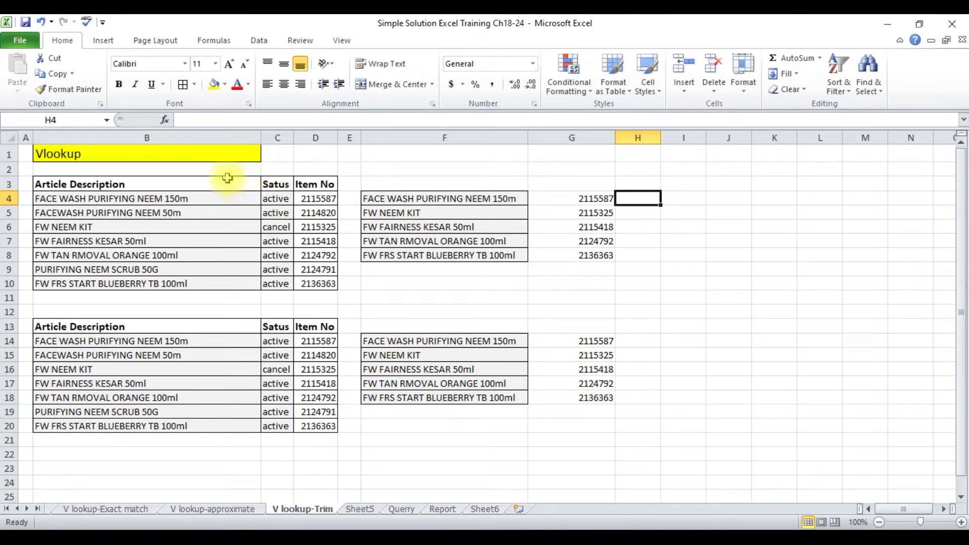
- Review the Vlookup title, the B4:D10 article table and the F4:F8 descriptions, then select G4
left_click(216, 157)
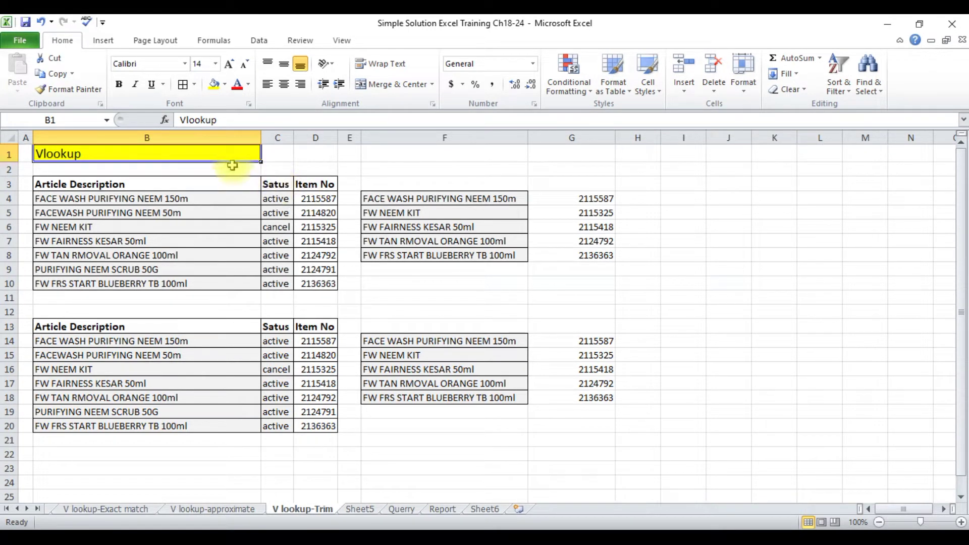
left_click_drag(210, 185, 325, 283)
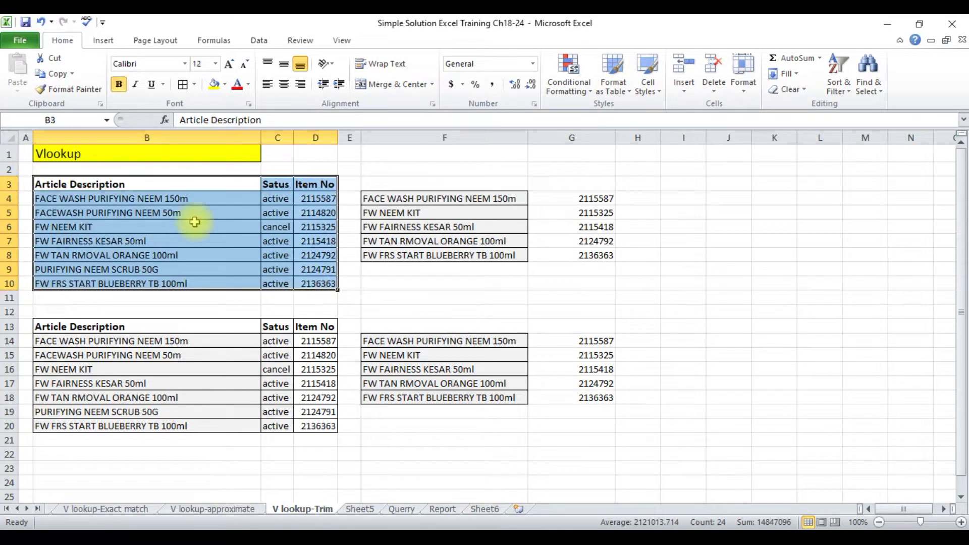
left_click(434, 201)
left_click_drag(435, 201, 444, 265)
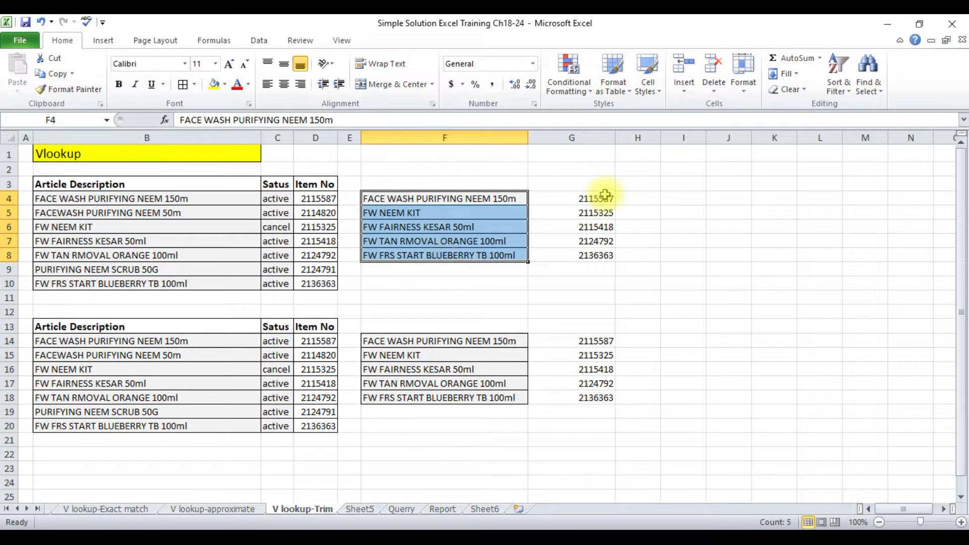
left_click(589, 199)
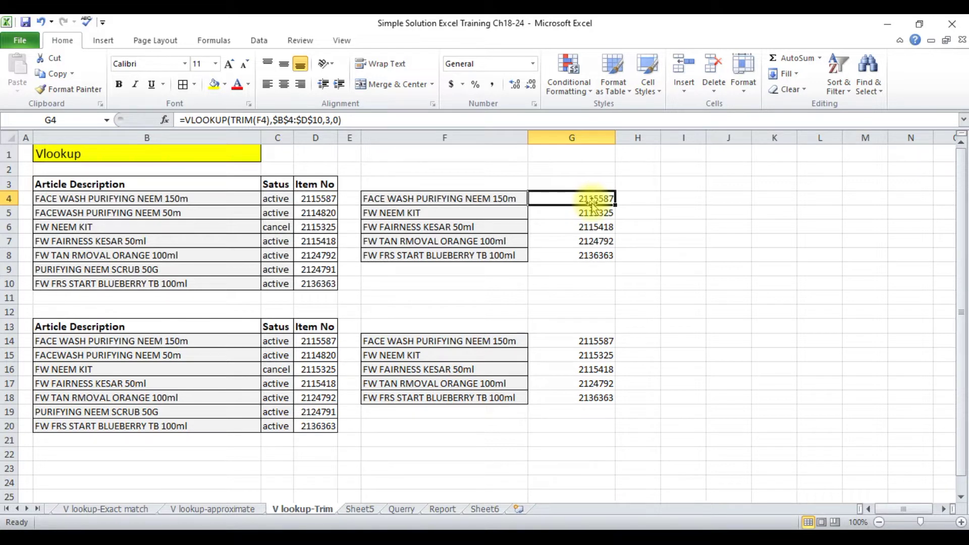
- Enter =VLOOKUP(F4,B4:D10,3,0) in G4
type("=")
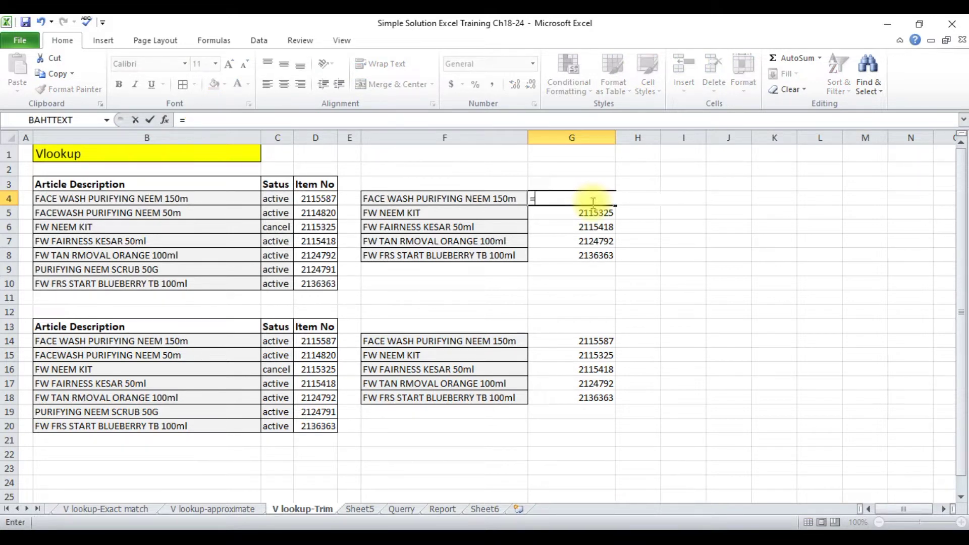
type("vlook")
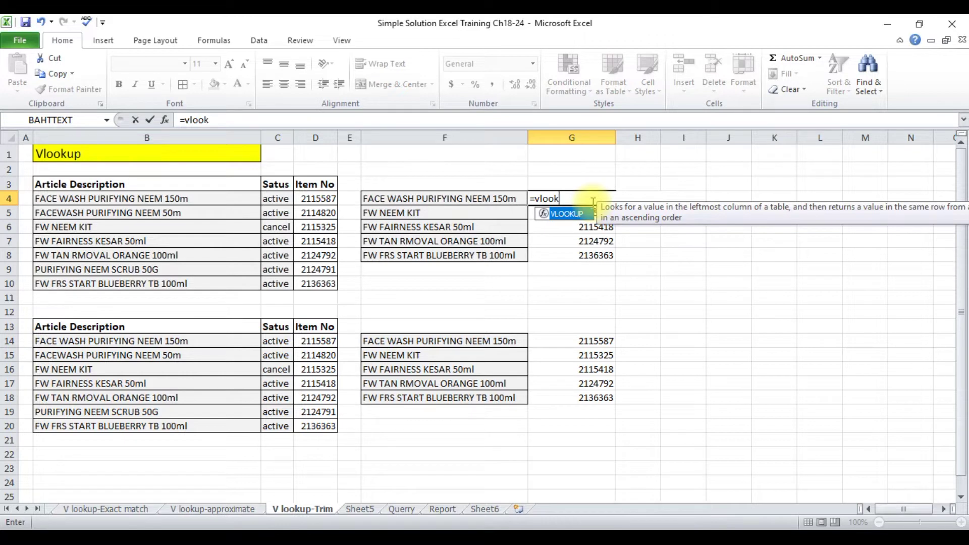
type("up")
type("(")
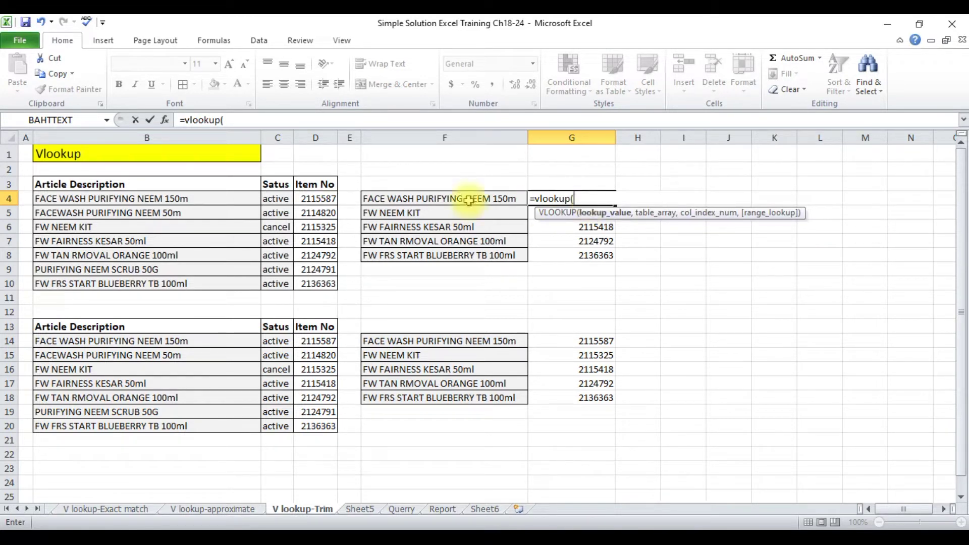
left_click(467, 200)
type(",")
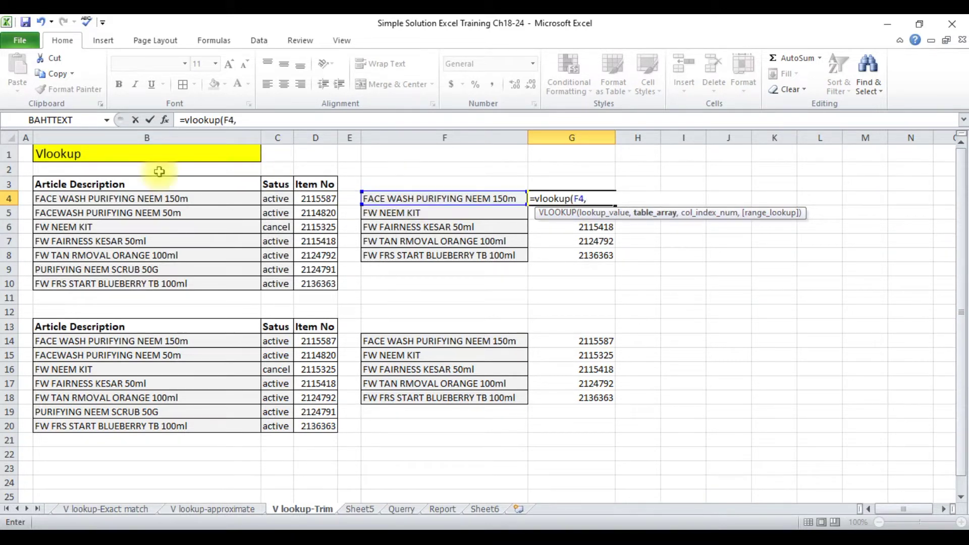
mouse_move(143, 198)
left_mouse_down()
mouse_move(392, 348)
mouse_move(338, 281)
left_mouse_up()
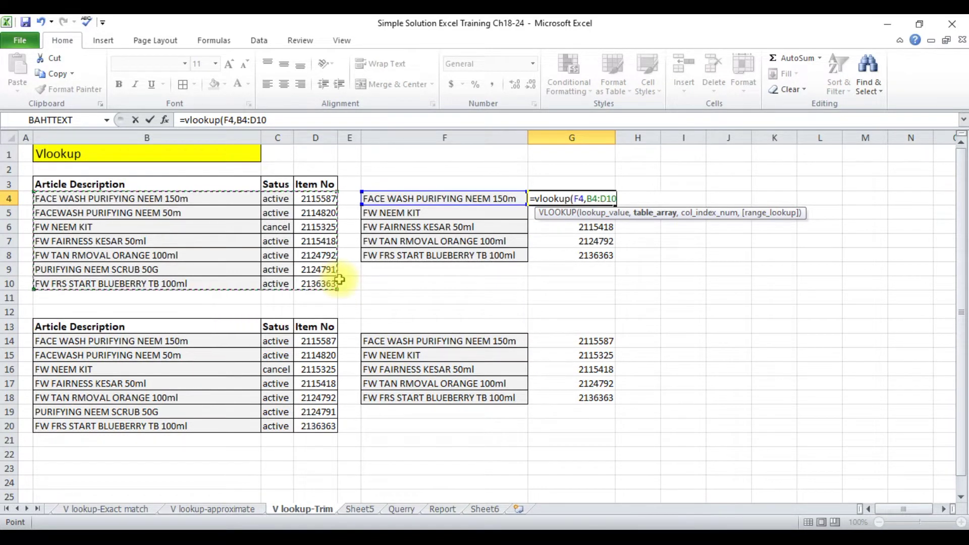
type(",")
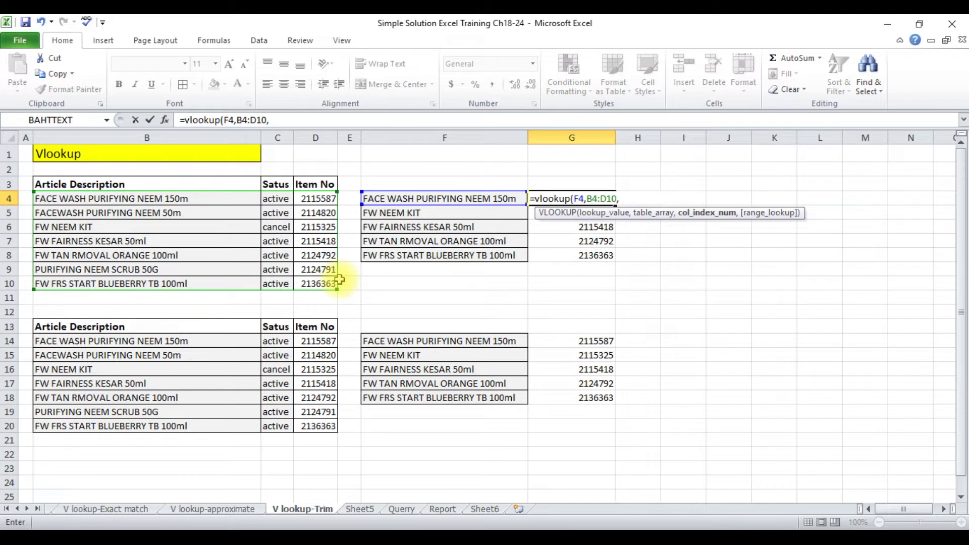
type("3")
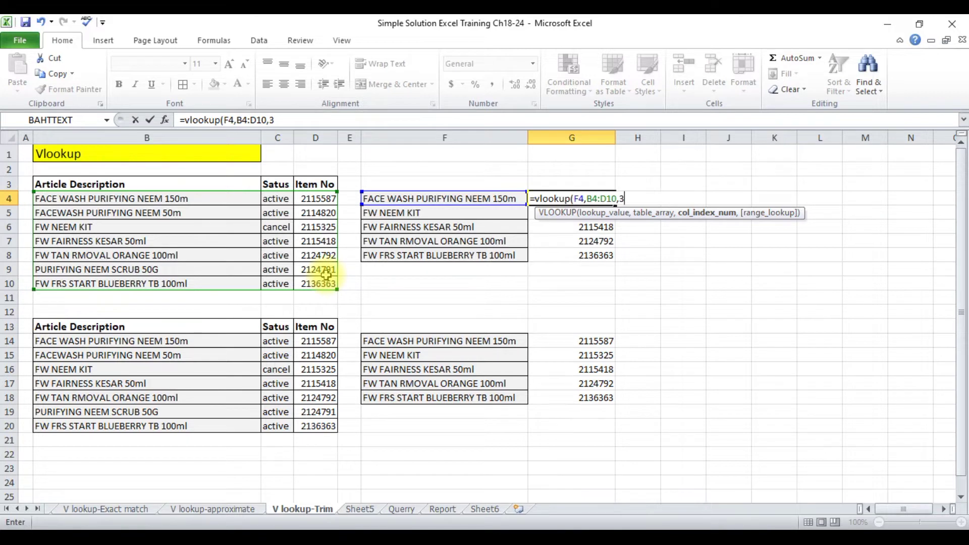
type(",0")
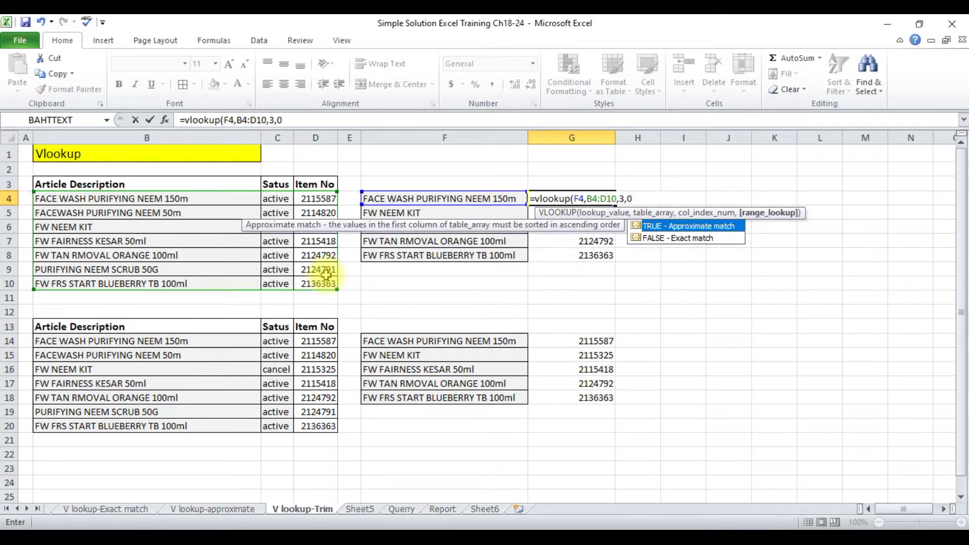
type(")")
key("Return")
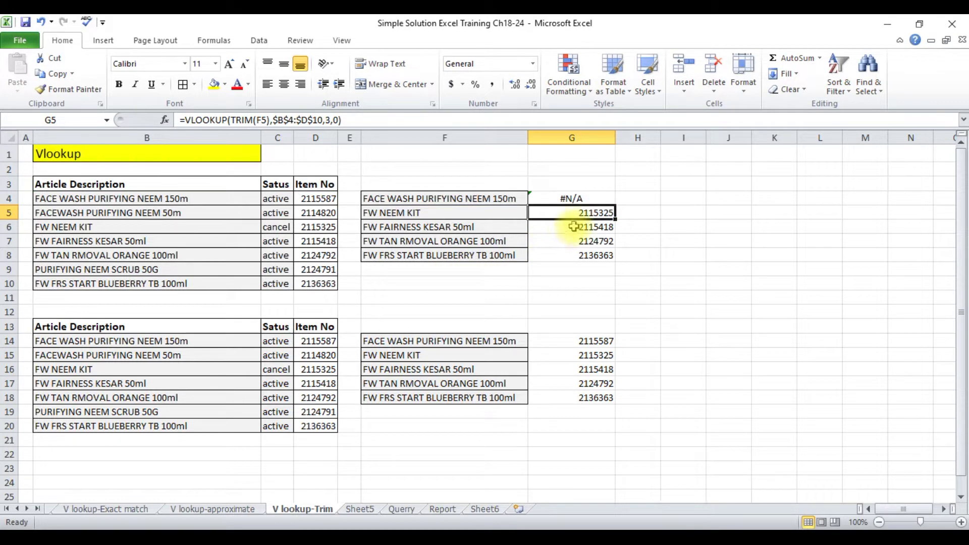
- Anchor G4's table reference as $B$4:$D$10 with F4 and recheck its #N/A result
left_click(579, 199)
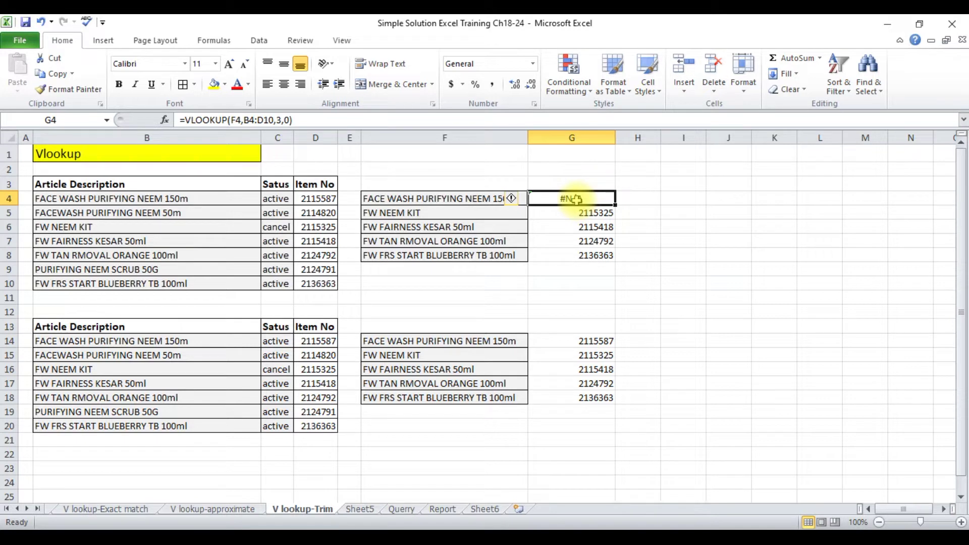
double_click(577, 199)
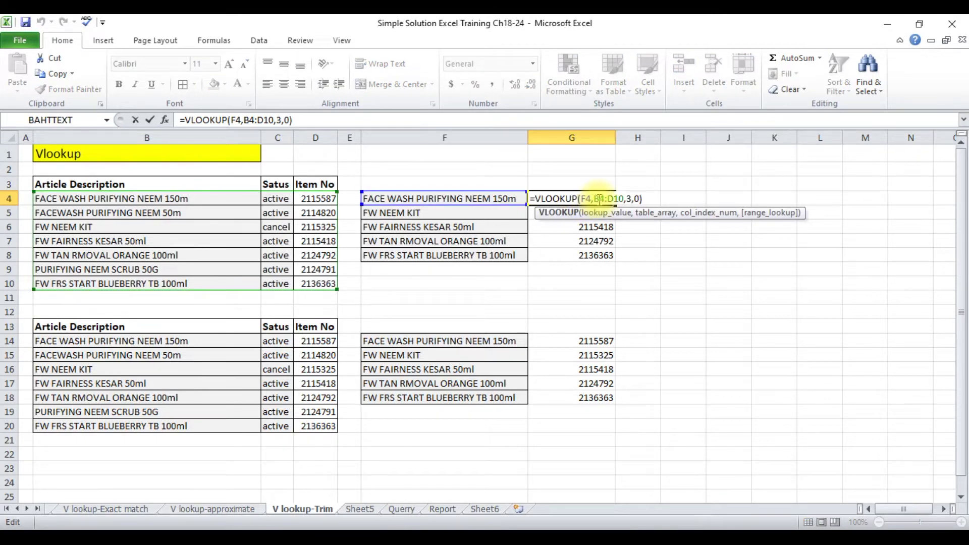
left_click(599, 198)
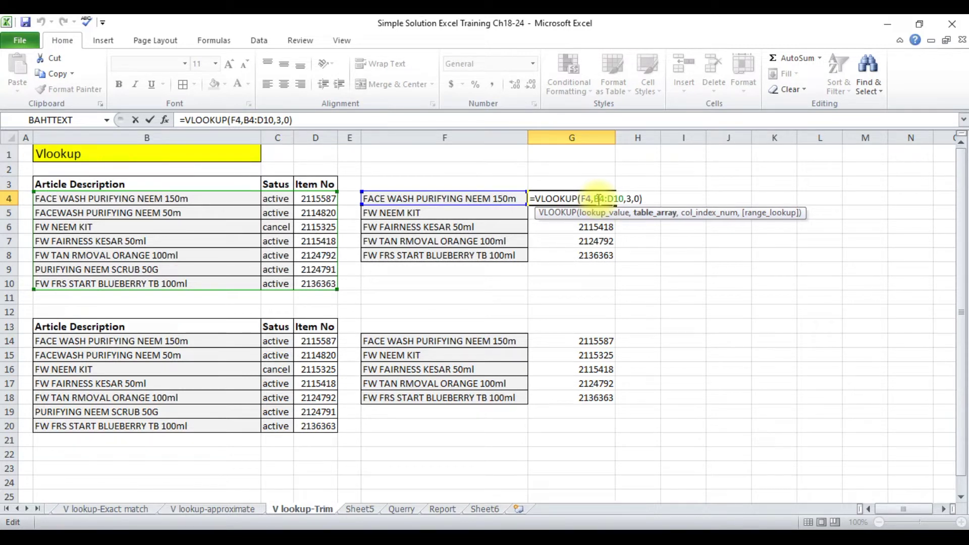
key("F4")
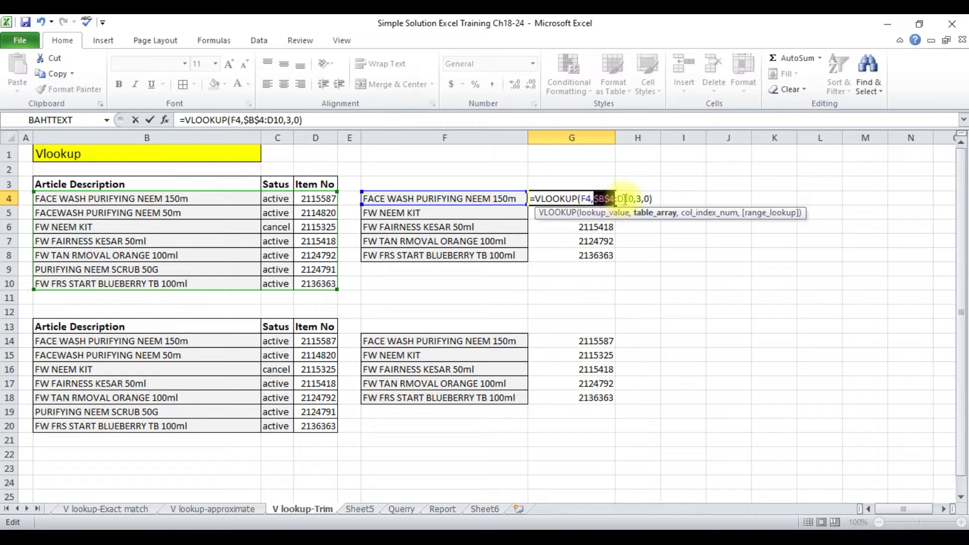
left_click(626, 199)
key("F4")
key("Return")
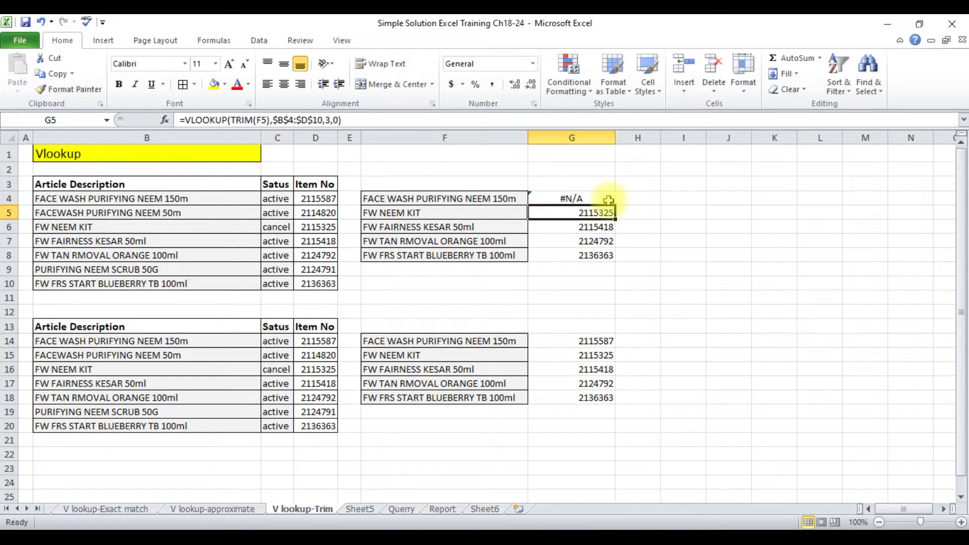
left_click(608, 200)
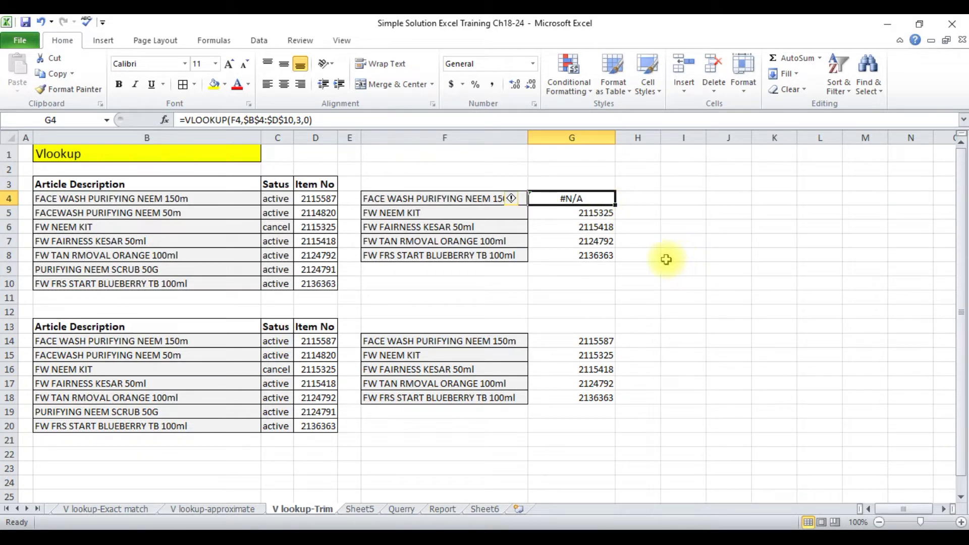
left_click(448, 197)
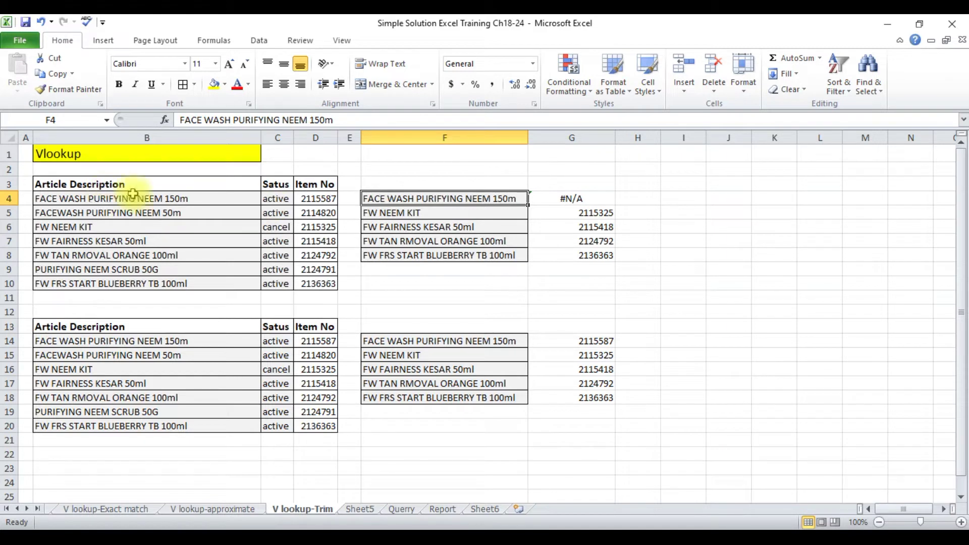
- Check the B4 and F4 description texts and drag column F wider
double_click(202, 200)
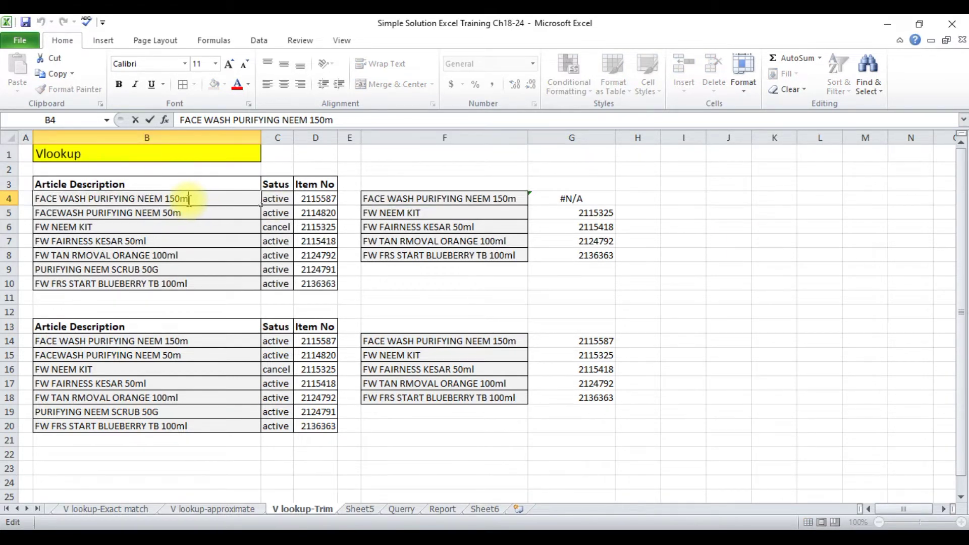
left_click(527, 137)
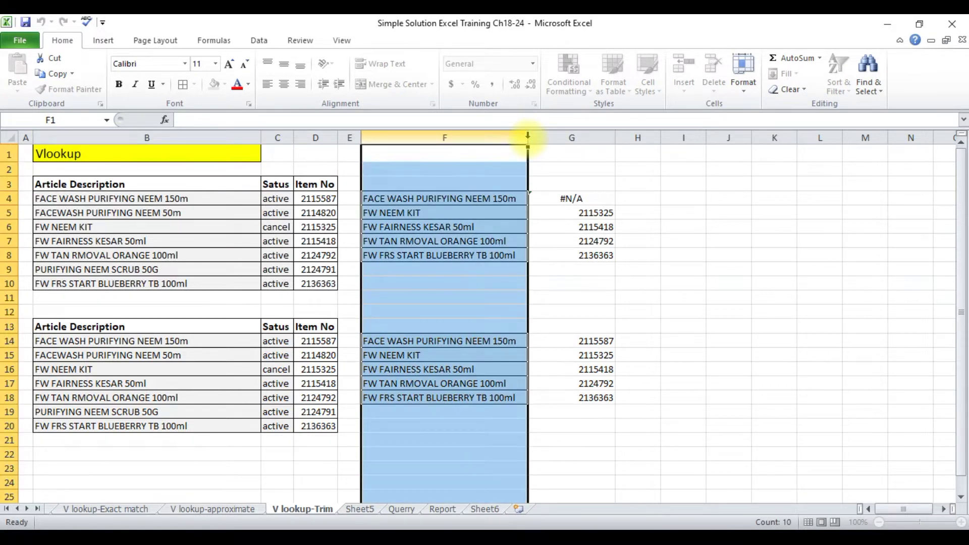
left_click_drag(528, 137, 540, 136)
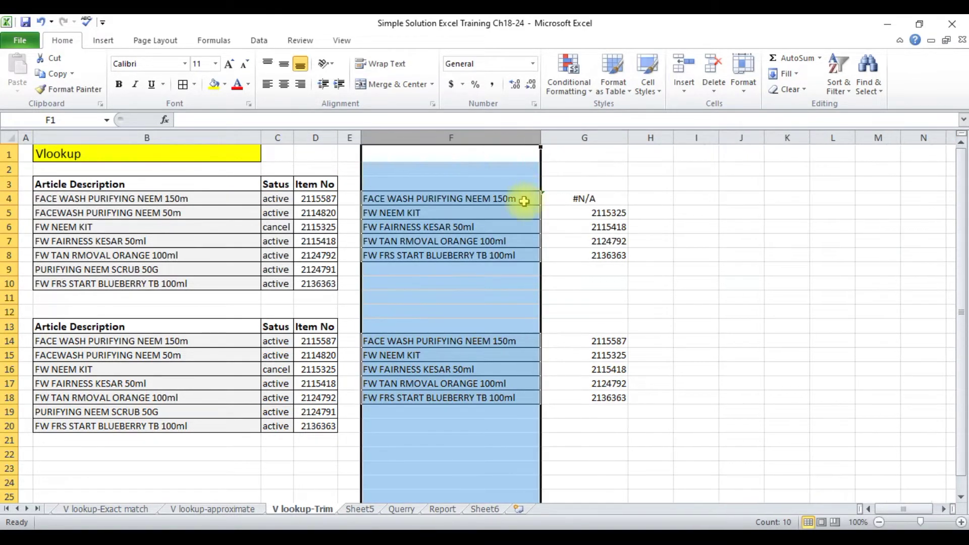
left_click(524, 201)
double_click(520, 201)
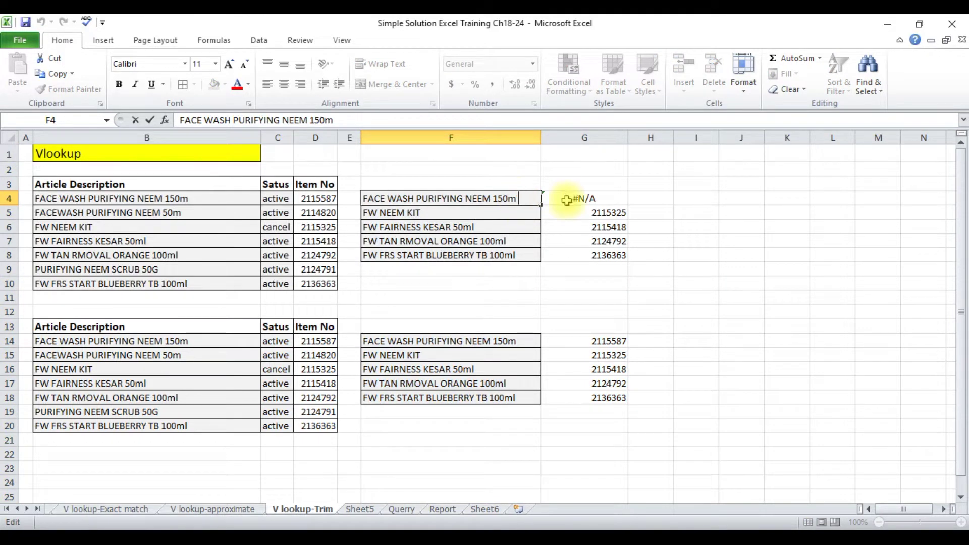
left_click(727, 281)
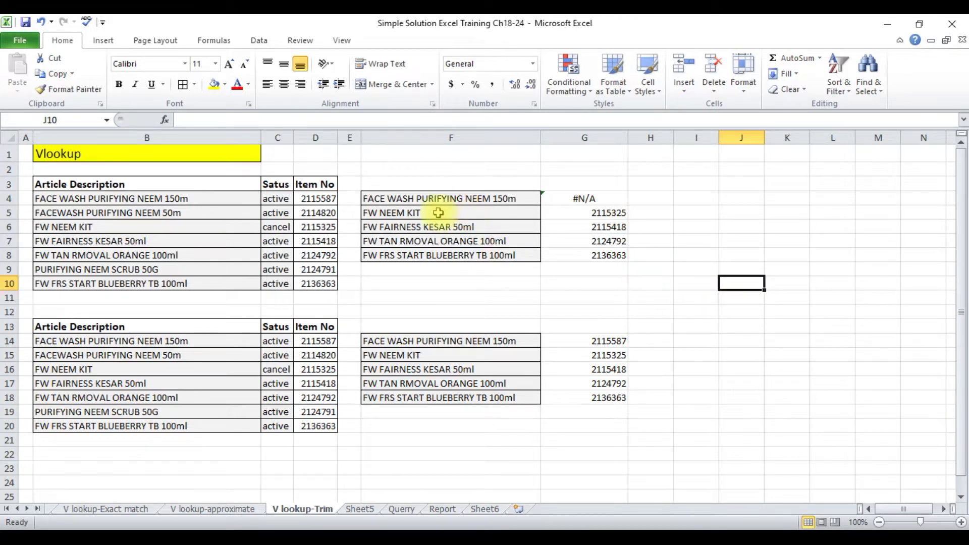
left_click(611, 198)
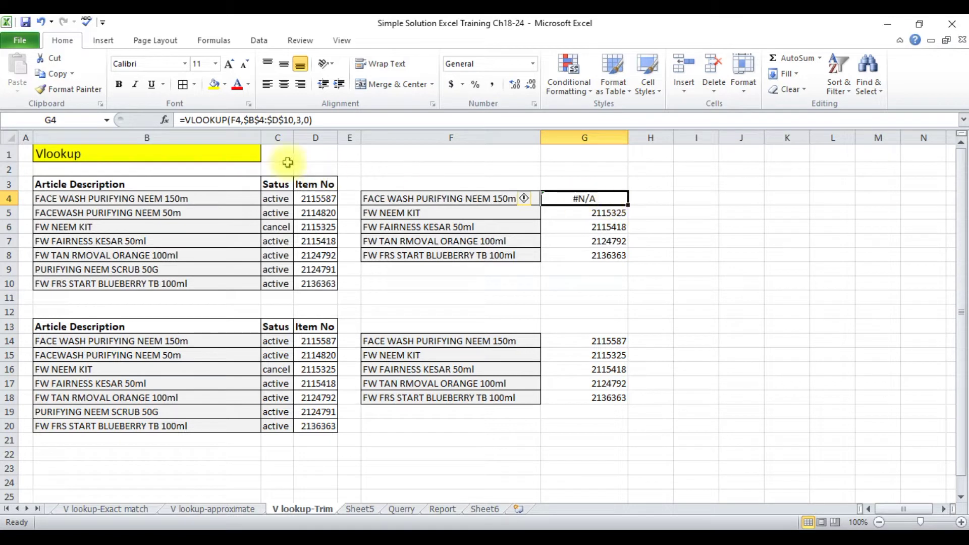
- Change G4 to =VLOOKUP(TRIM(F4),$B$4:$D$10,3,0), returning 2115587 like D4
left_click(232, 120)
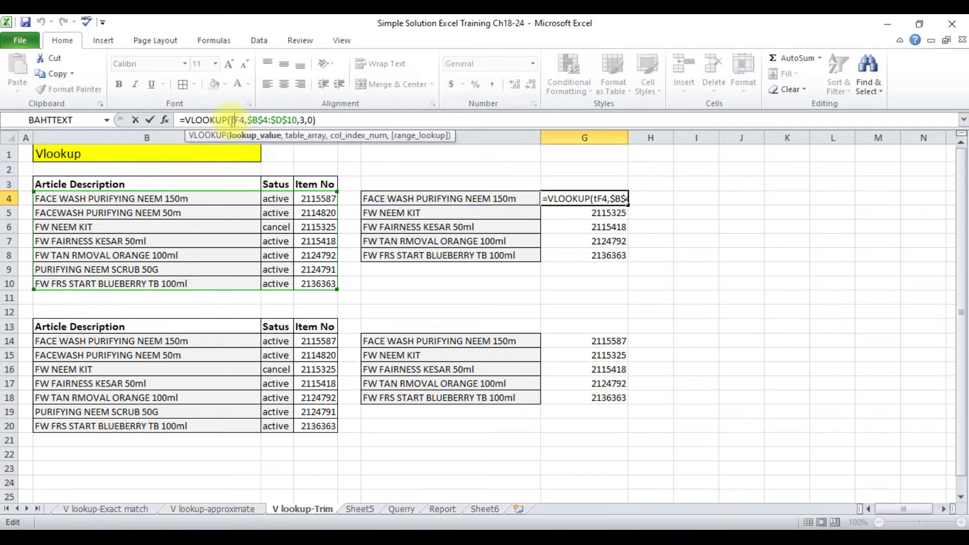
type("trim")
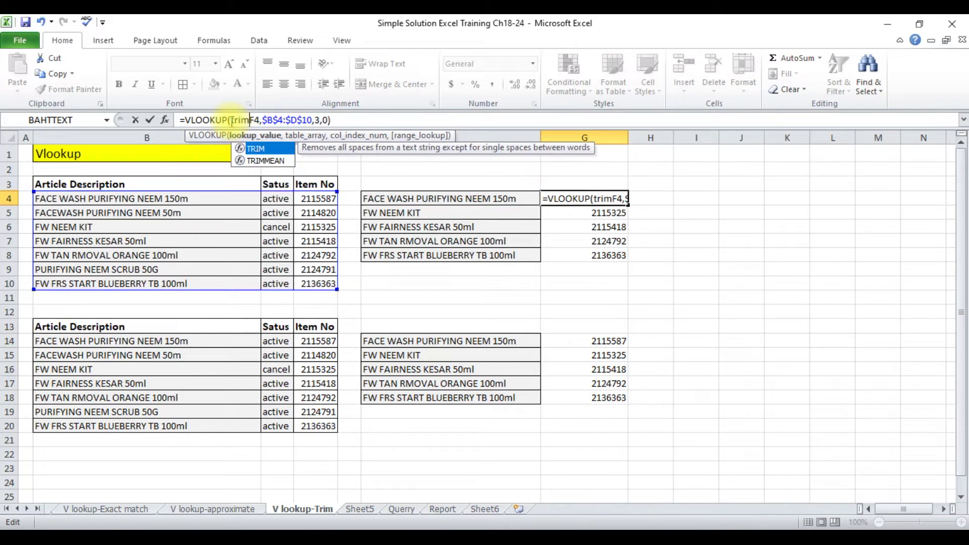
type("(F4")
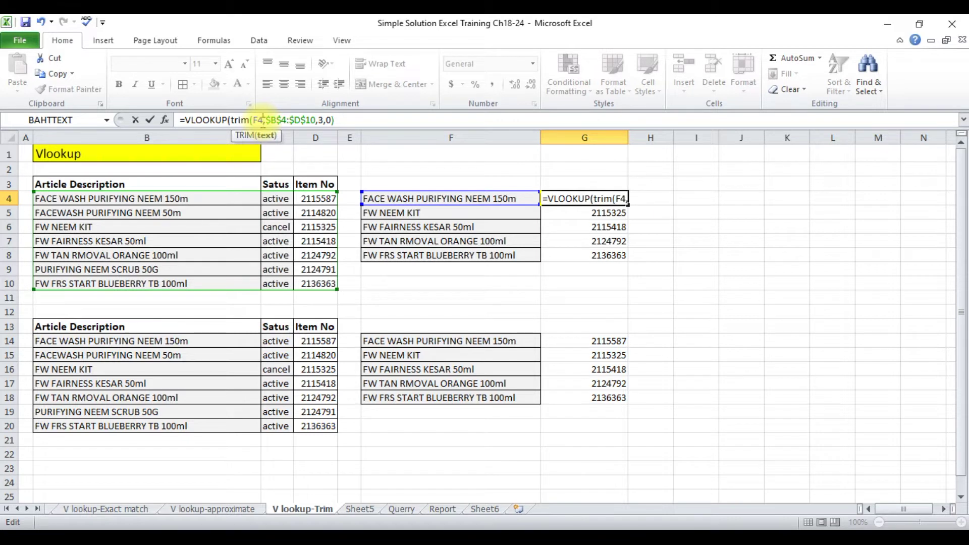
type(")")
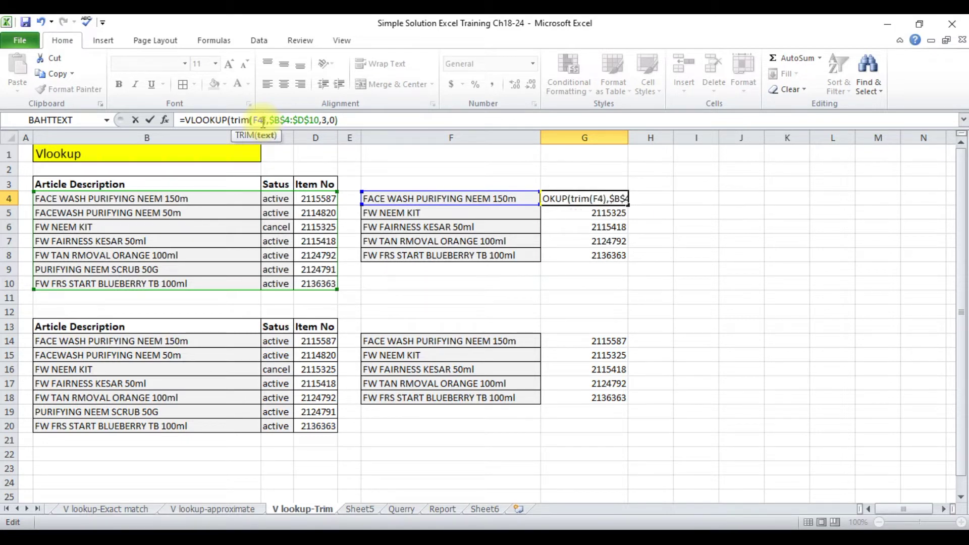
key("Return")
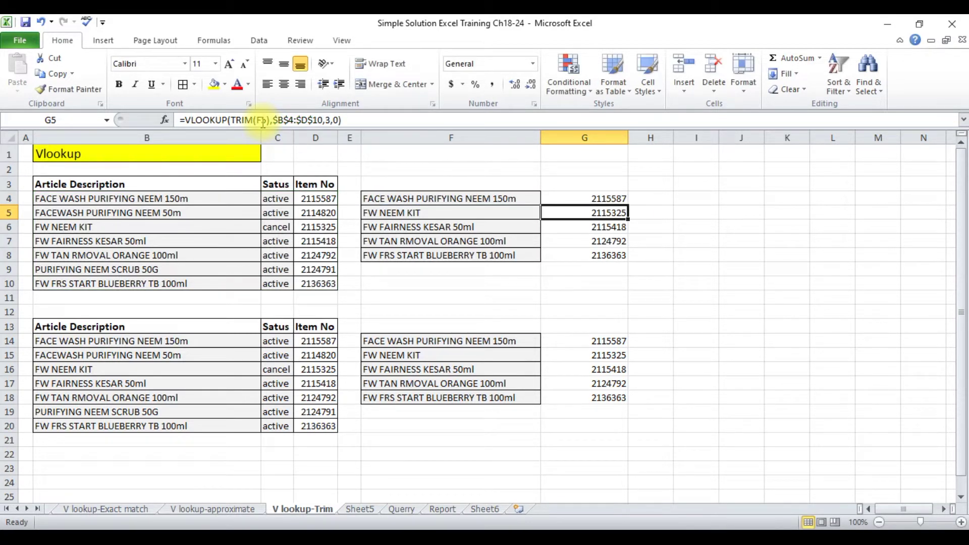
left_click(616, 199)
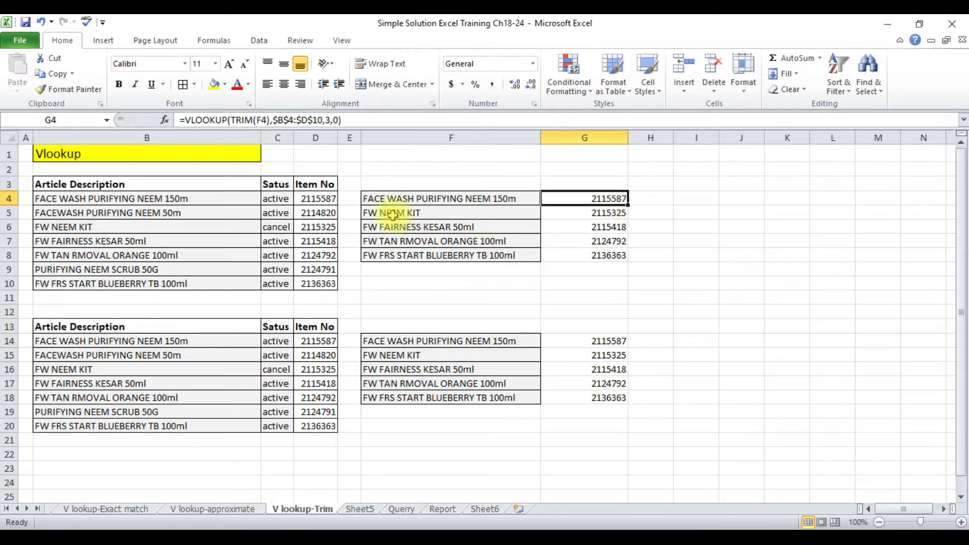
left_click(310, 199)
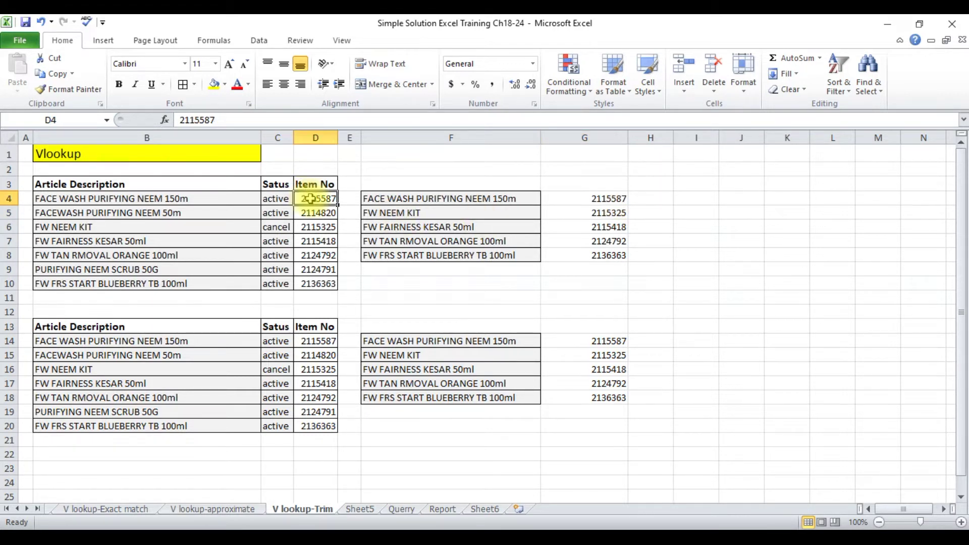
- Fill G4's TRIM lookup down to G8 and check F5's text for extra spaces
left_click(615, 200)
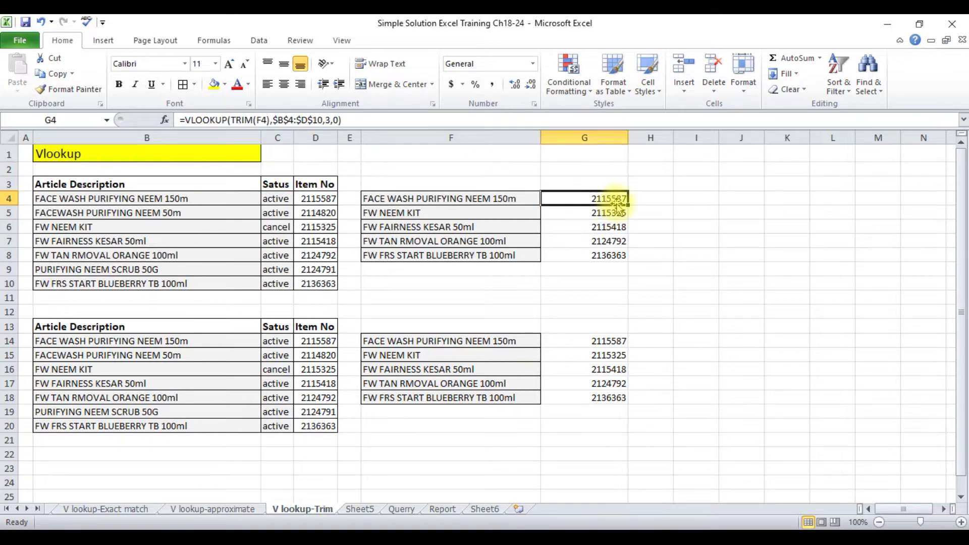
left_click_drag(628, 205, 630, 259)
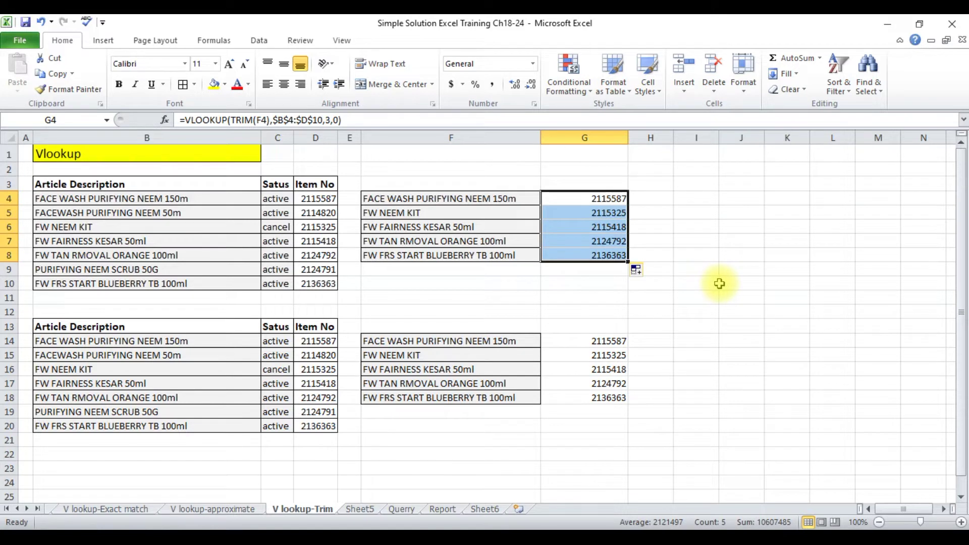
left_click(719, 283)
left_click(453, 212)
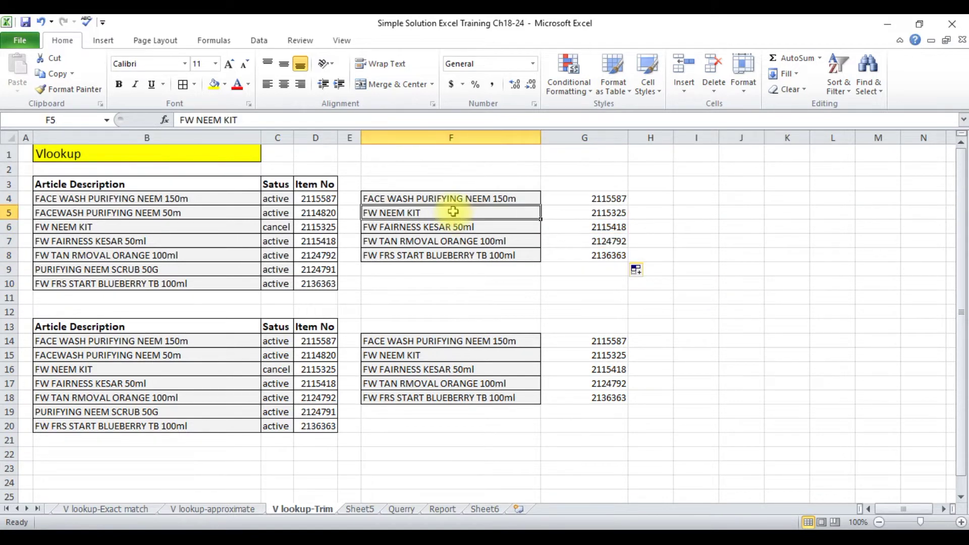
double_click(453, 212)
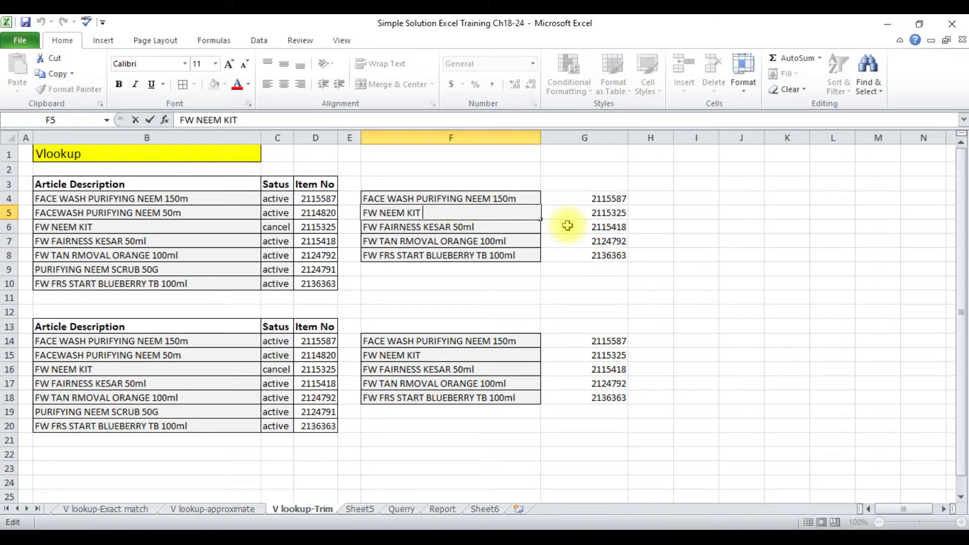
- Review the G4:G8 lookup results and the copied formula in G5
left_click_drag(594, 197, 595, 255)
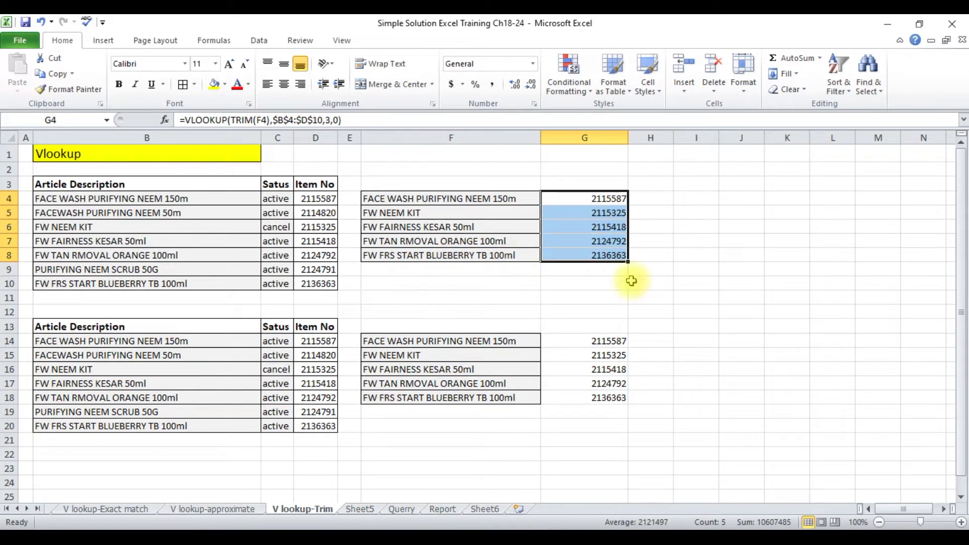
left_click(679, 300)
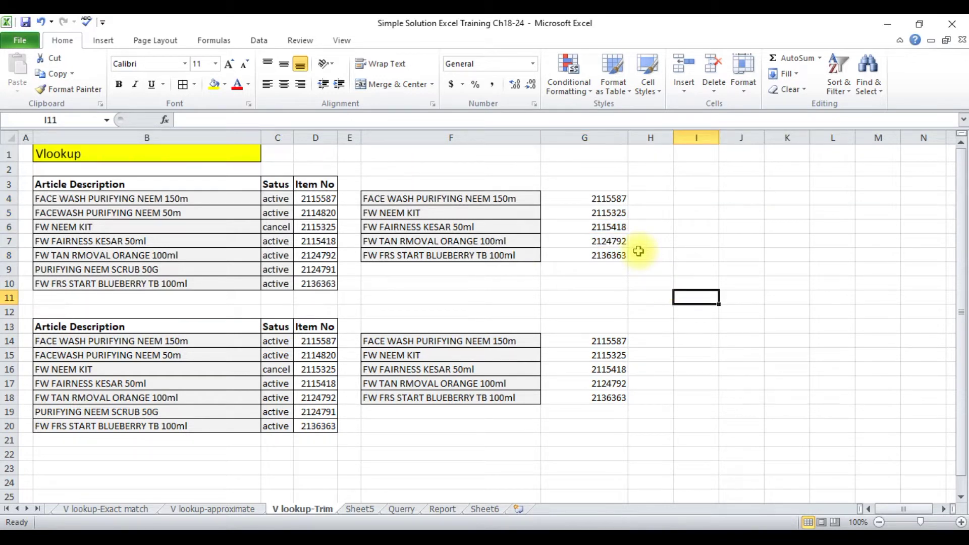
left_click(608, 201)
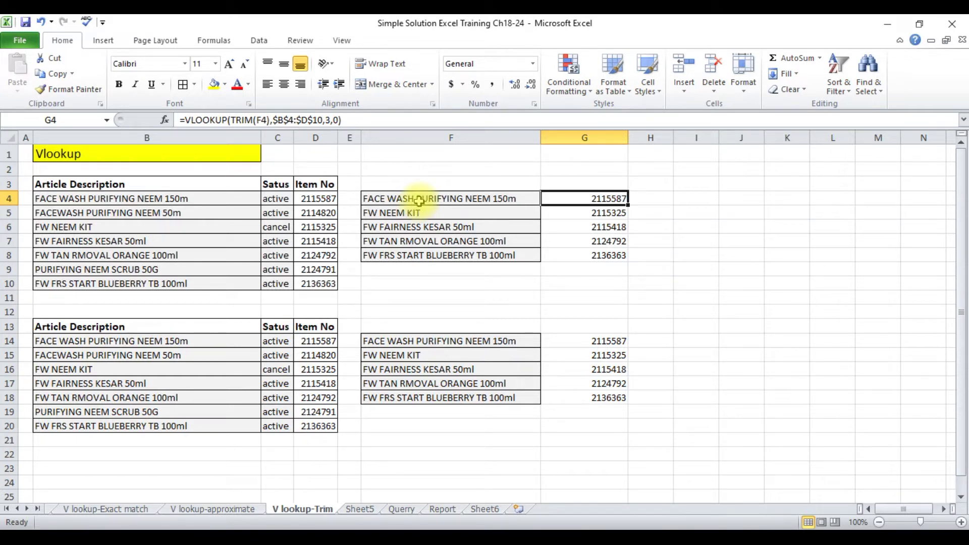
key("Down")
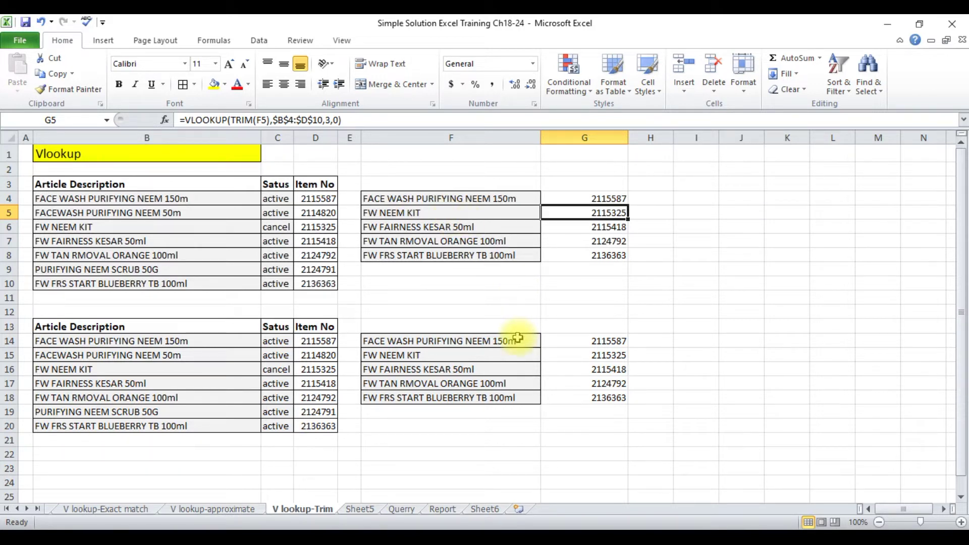
- Inspect the F14 and B14 descriptions and begin a new VLOOKUP in G14
double_click(518, 338)
double_click(197, 344)
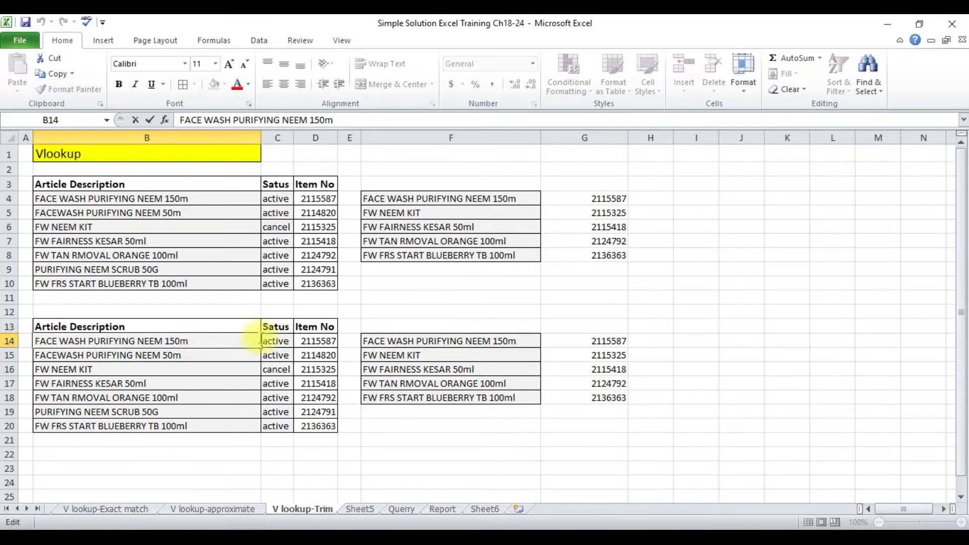
left_click(604, 339)
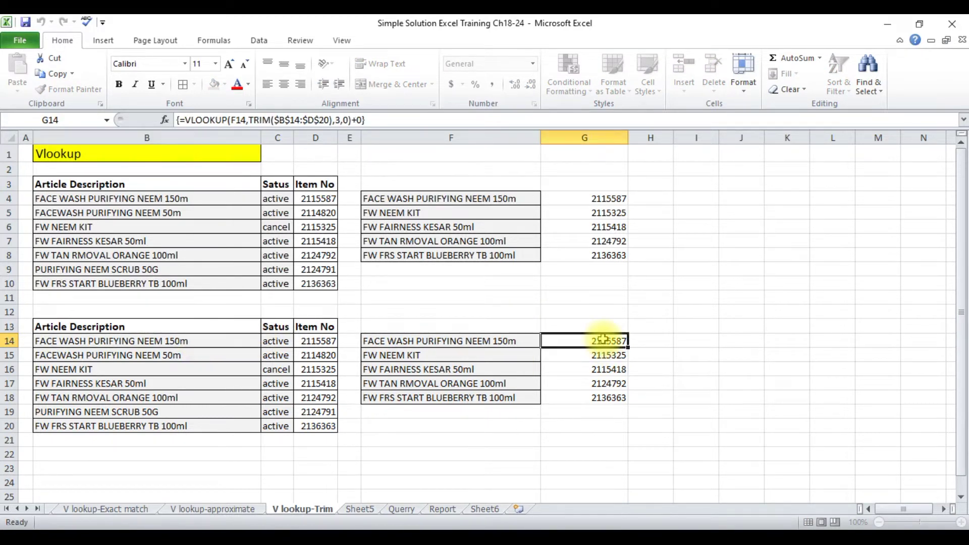
type("=")
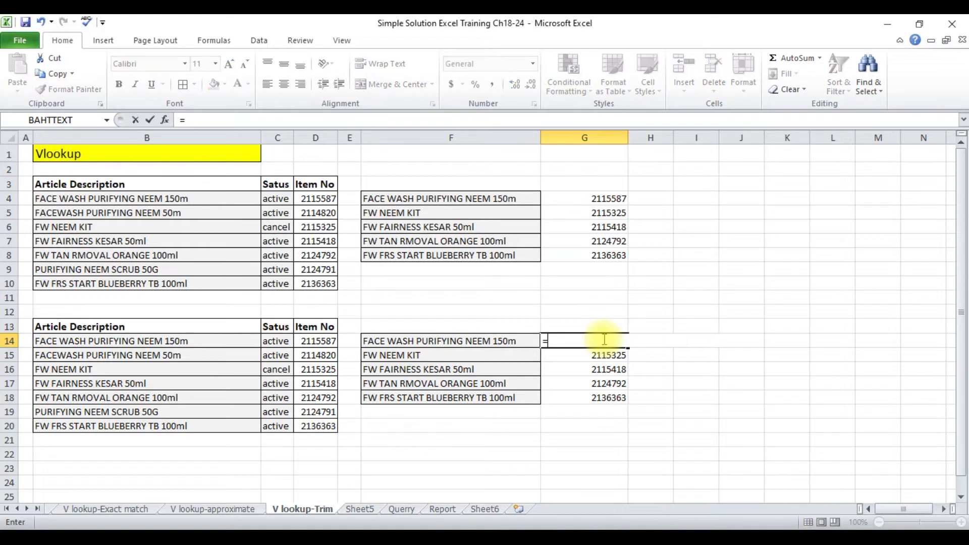
type("vl")
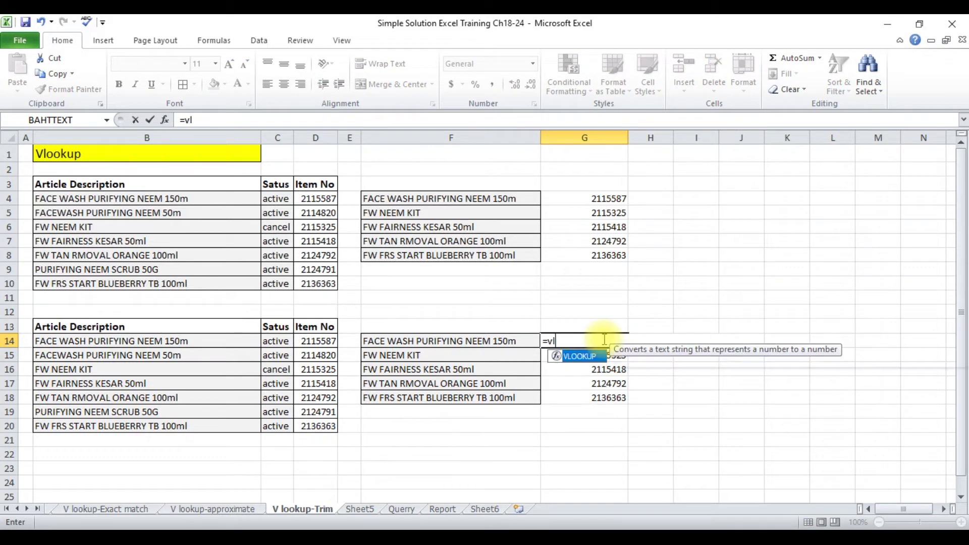
type("ook")
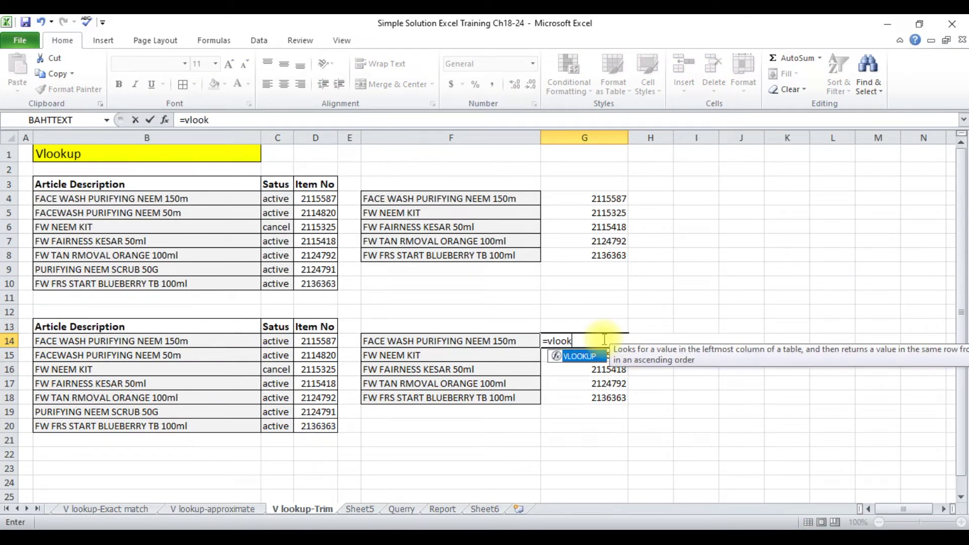
type("up(")
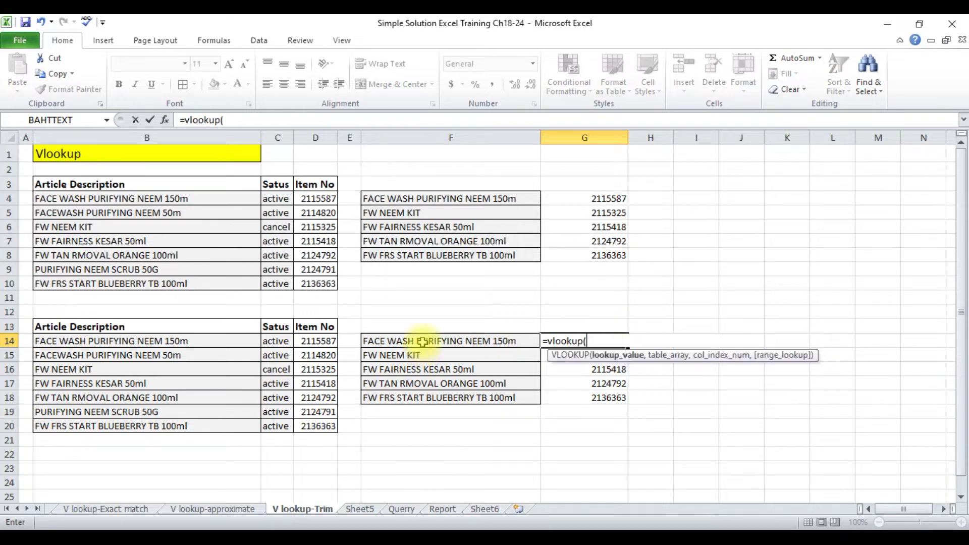
- Complete G14 as =VLOOKUP(F14,B14:D20,3,0), which shows #N/A
left_click(422, 342)
type(",")
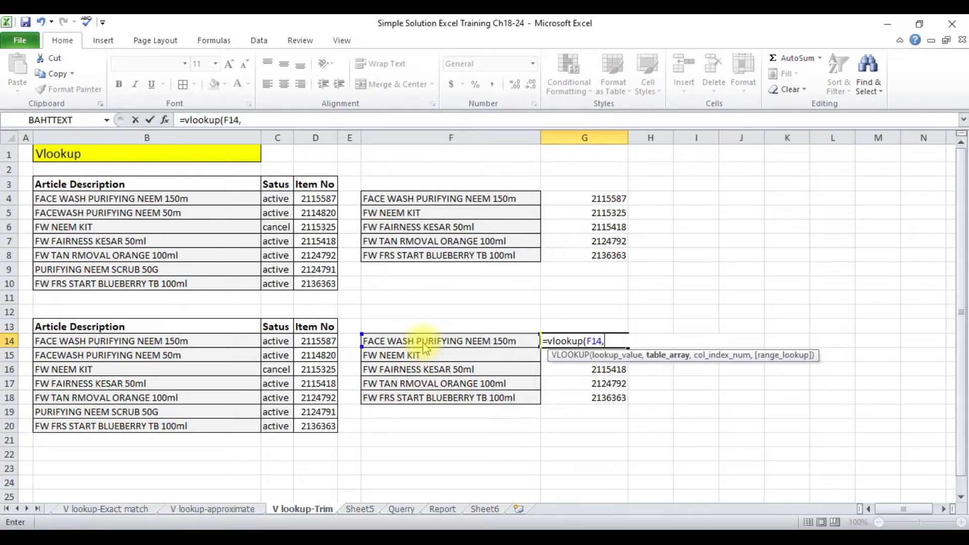
left_click(130, 342)
left_click_drag(333, 498, 321, 427)
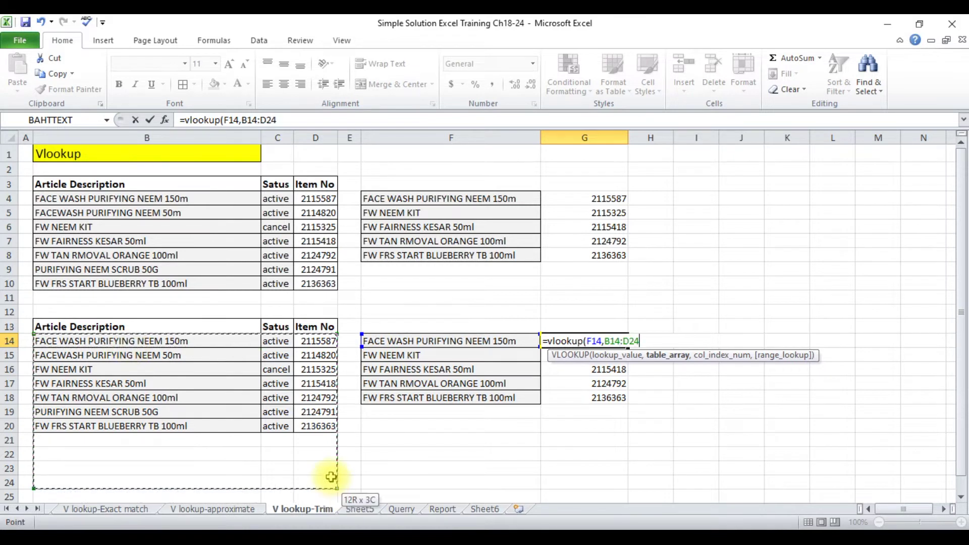
type(",3,0")
left_click(322, 426)
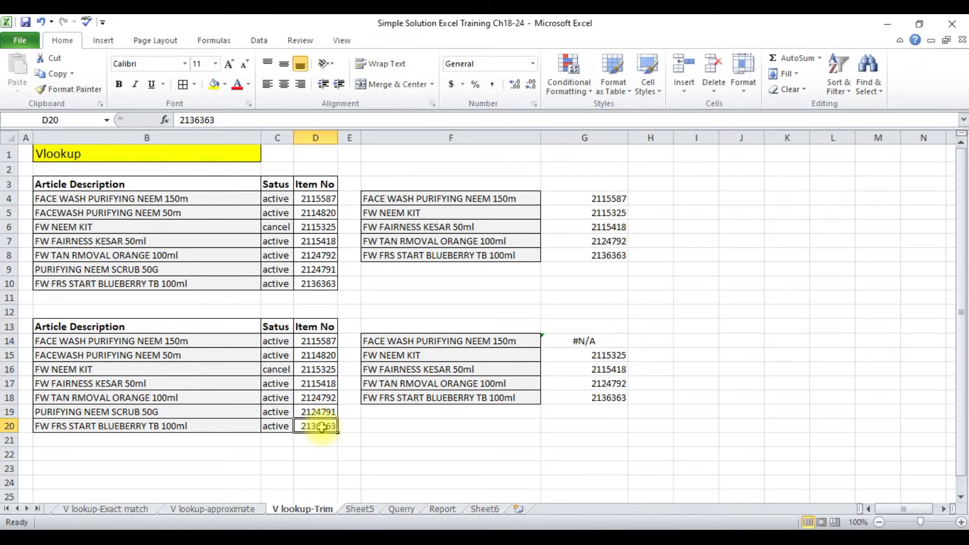
- Anchor G14's lookup table as $B$14:$D$20
left_click(573, 341)
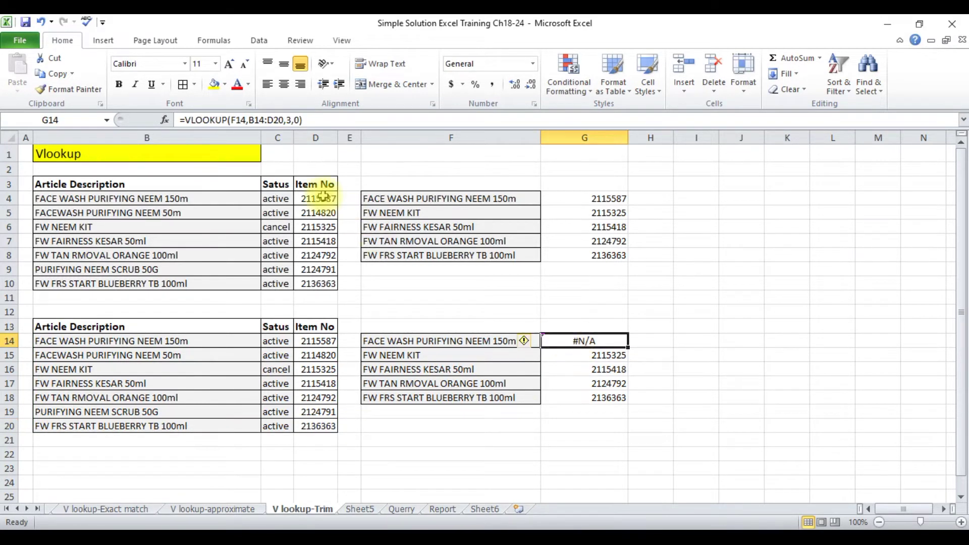
left_click(254, 121)
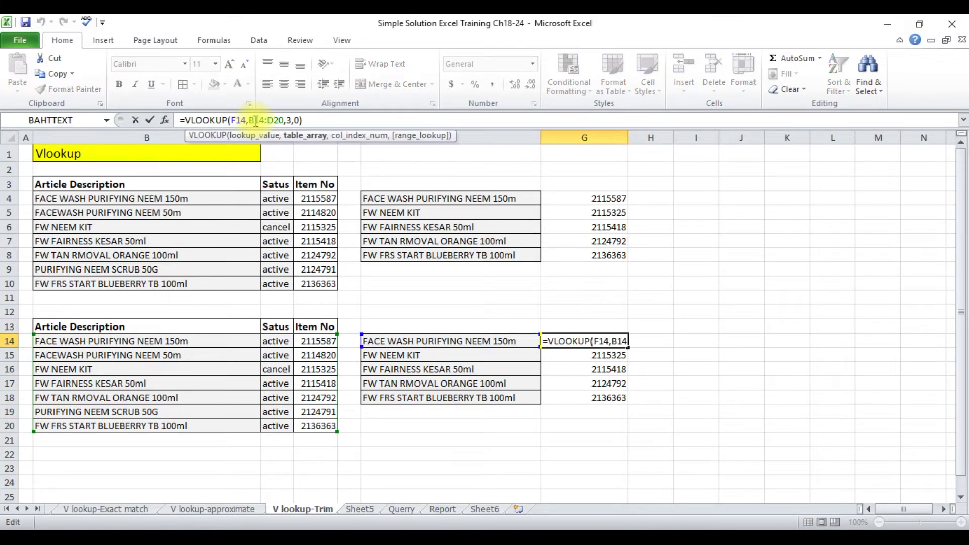
key("F4")
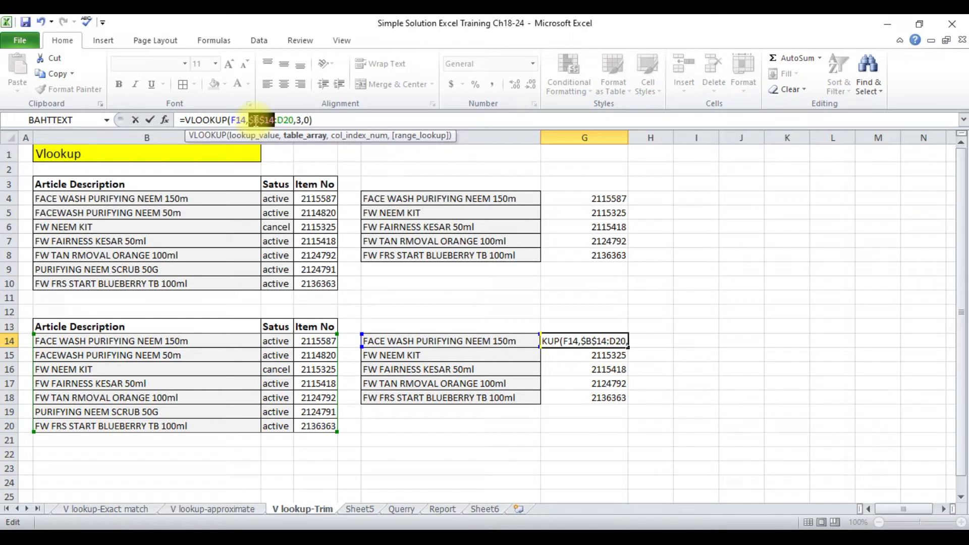
left_click(286, 121)
key("F4")
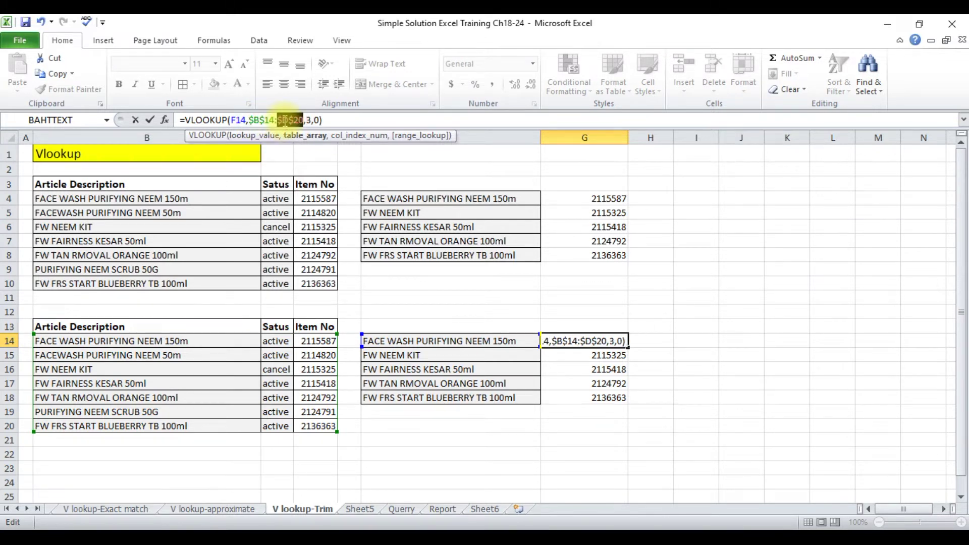
key("Return")
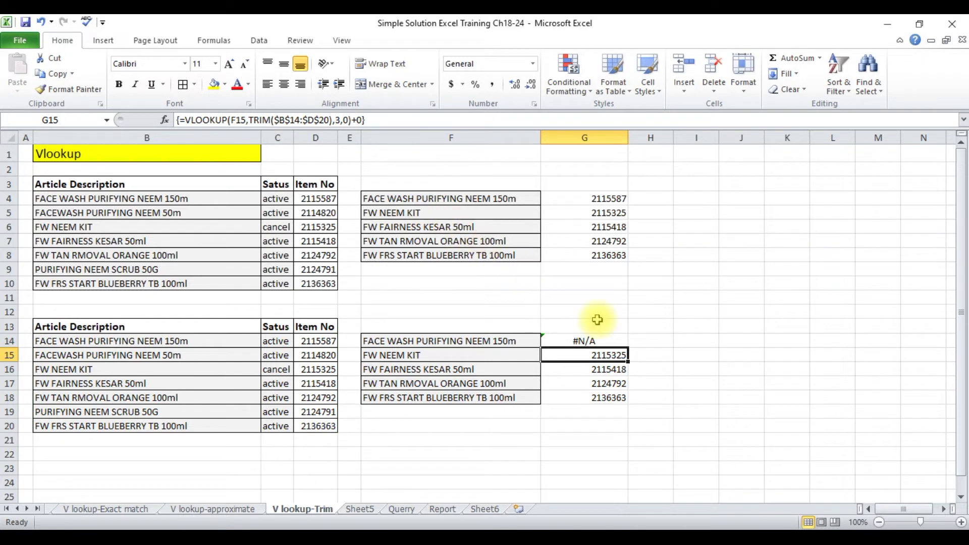
- Wrap the table in TRIM, making G14 =VLOOKUP(F14,TRIM($B$14:$D$20),3,0)
left_click(585, 340)
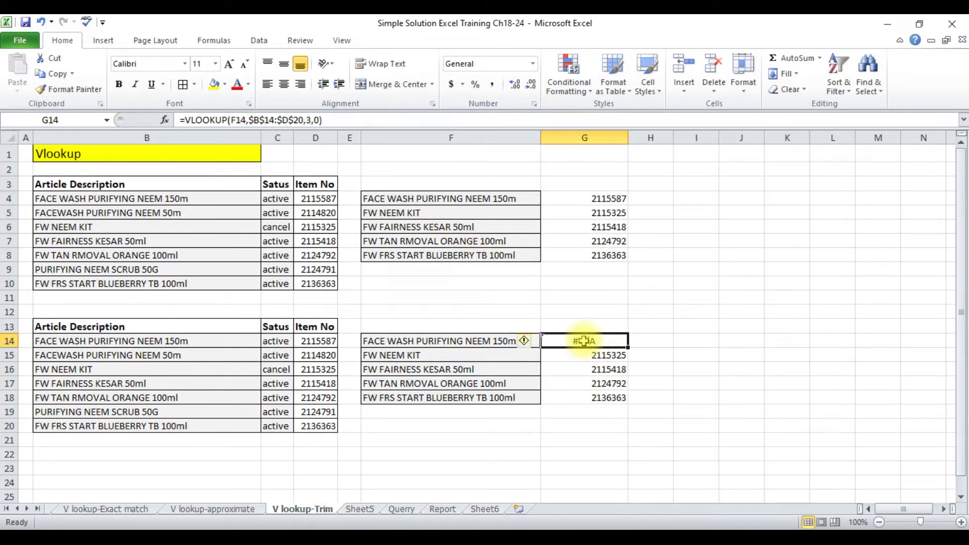
double_click(584, 341)
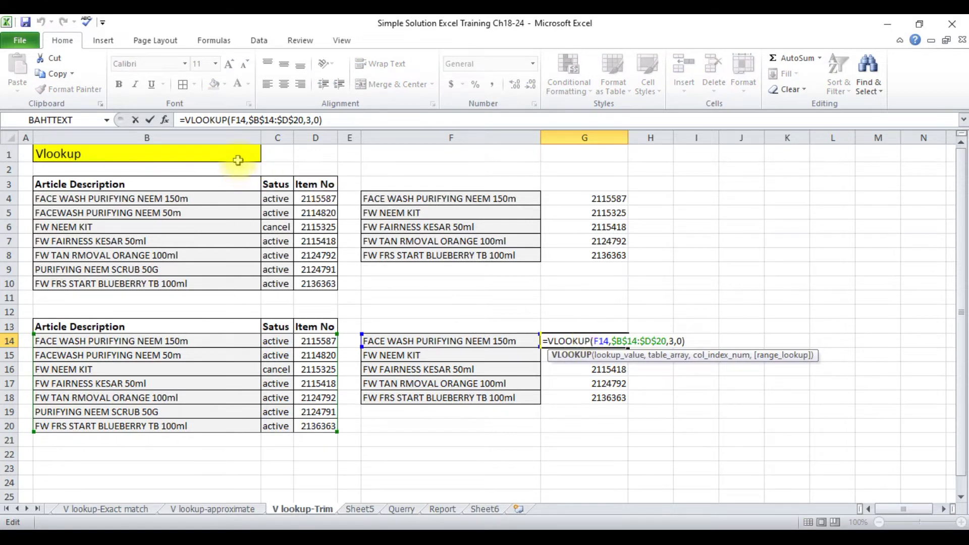
left_click(251, 121)
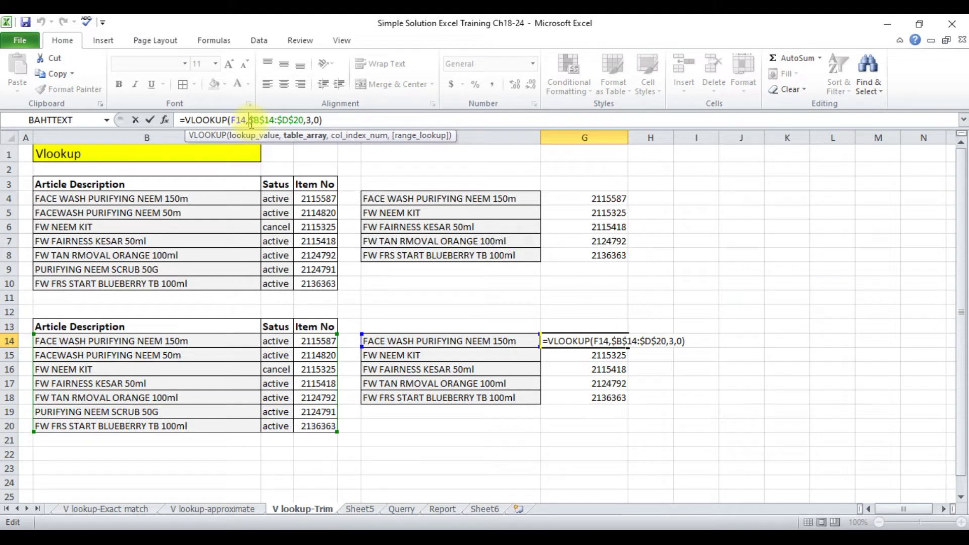
type("tr")
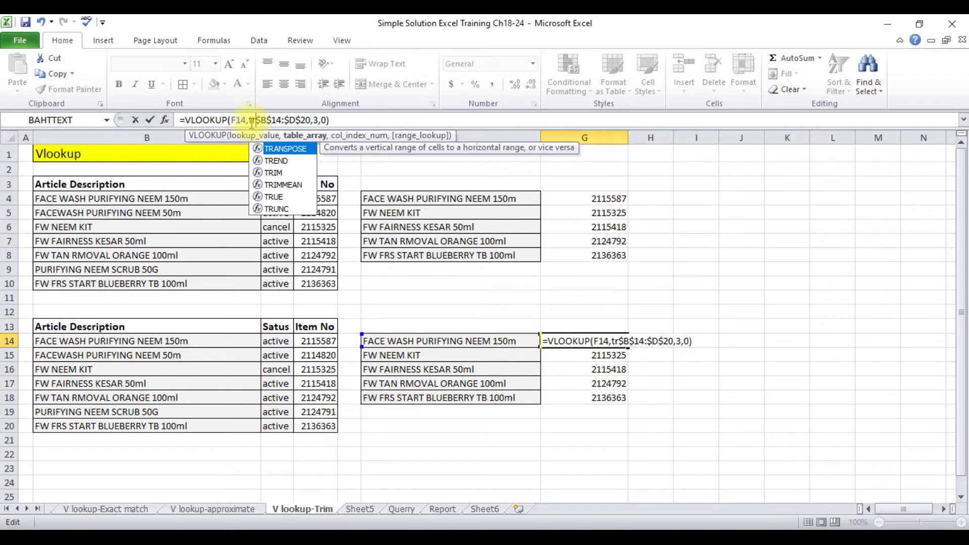
type("im(")
left_click(327, 119)
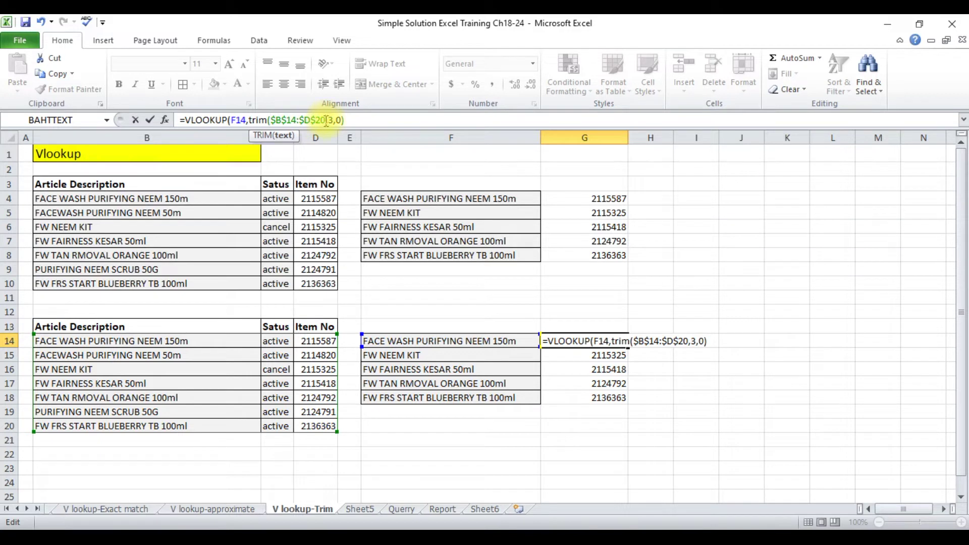
type(")")
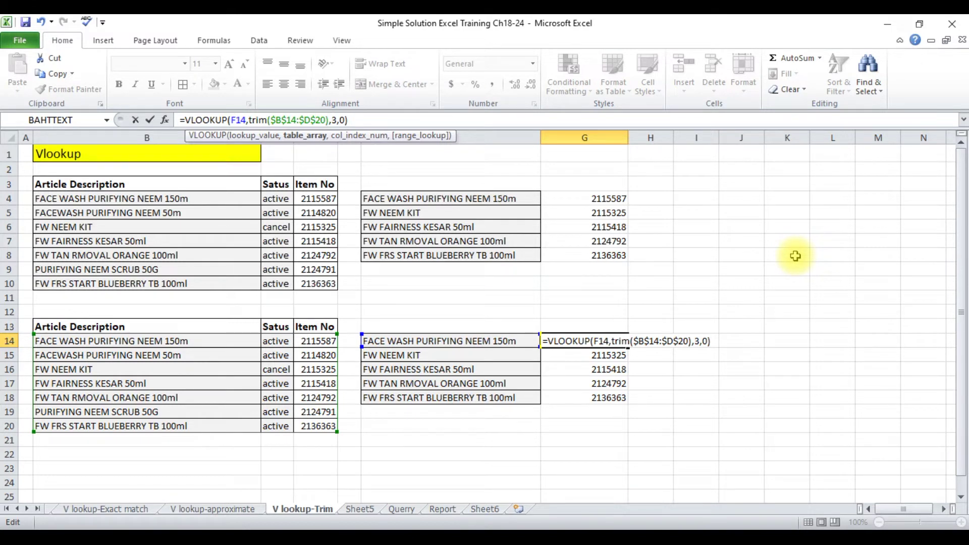
key("Return")
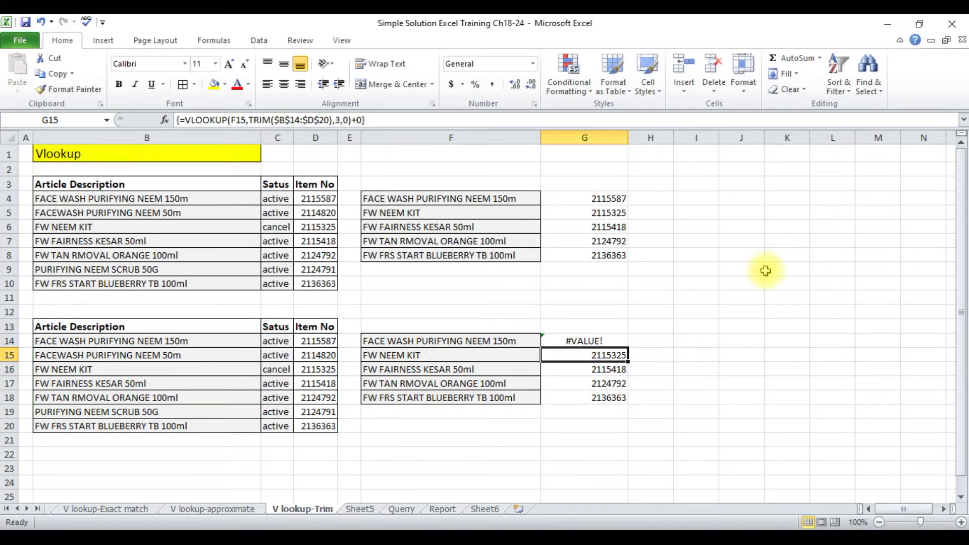
- Enter G14's TRIM lookup as an array formula so it returns 2115587
left_click(600, 341)
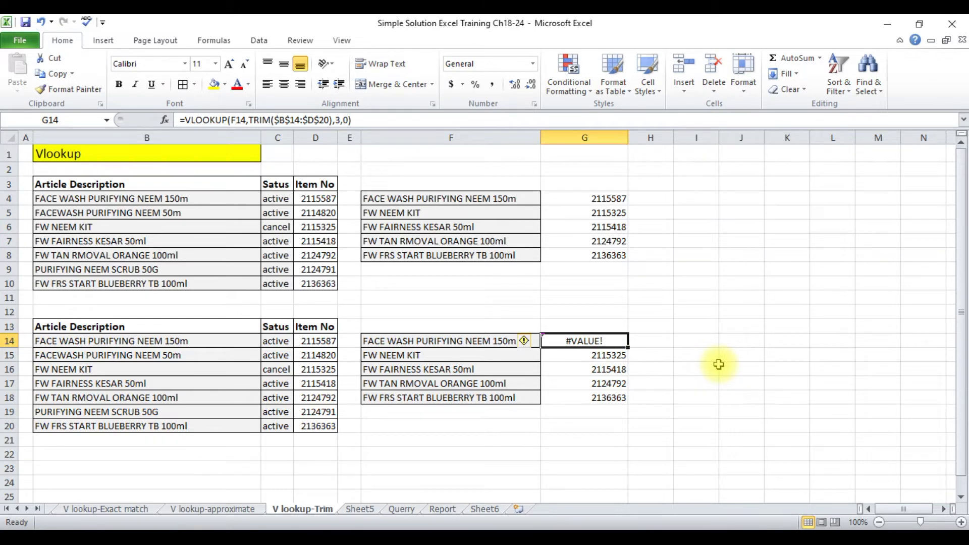
left_click(719, 364)
left_click(584, 340)
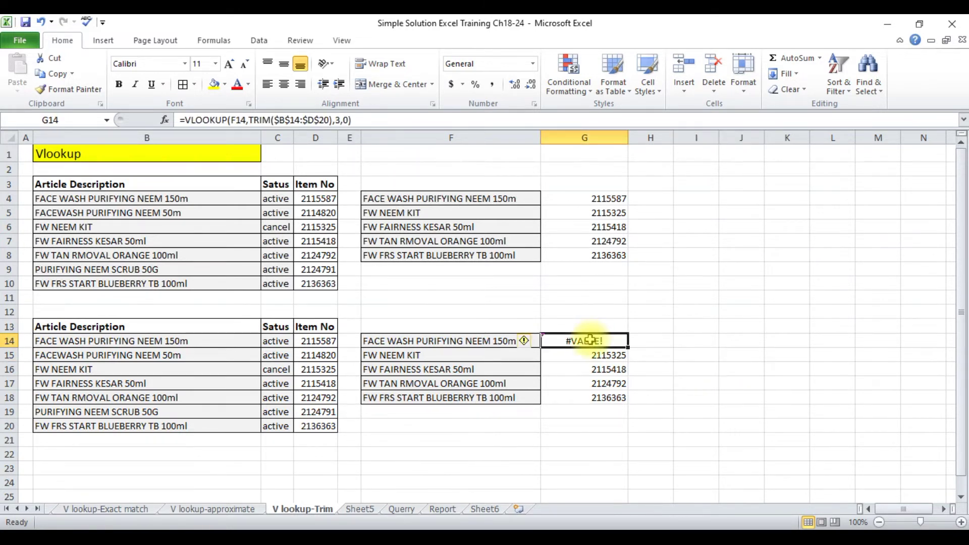
left_click(361, 120)
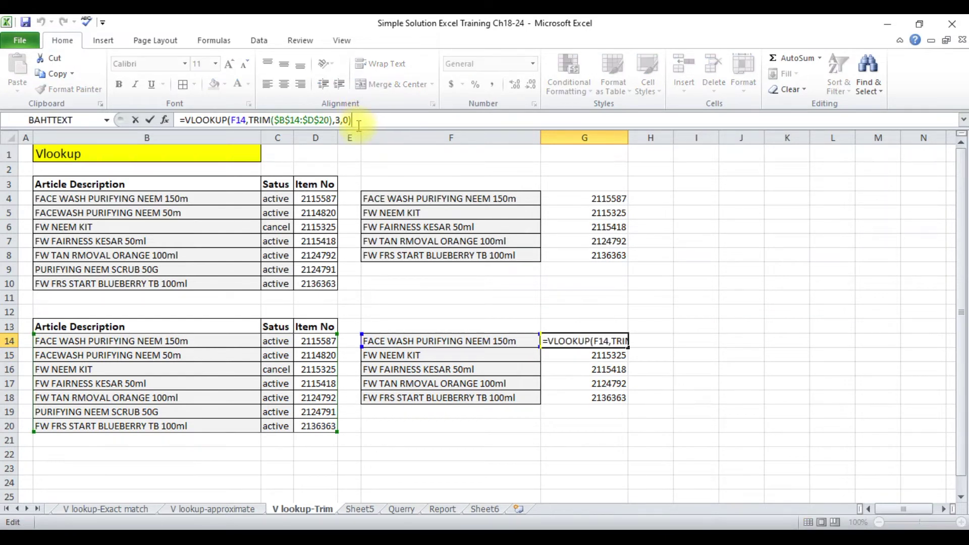
key("End")
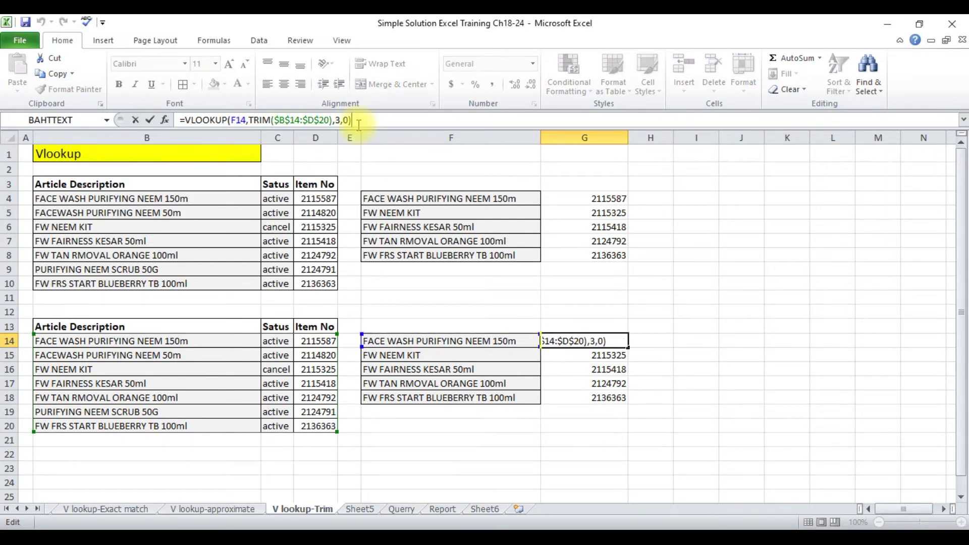
key("ctrl+Return")
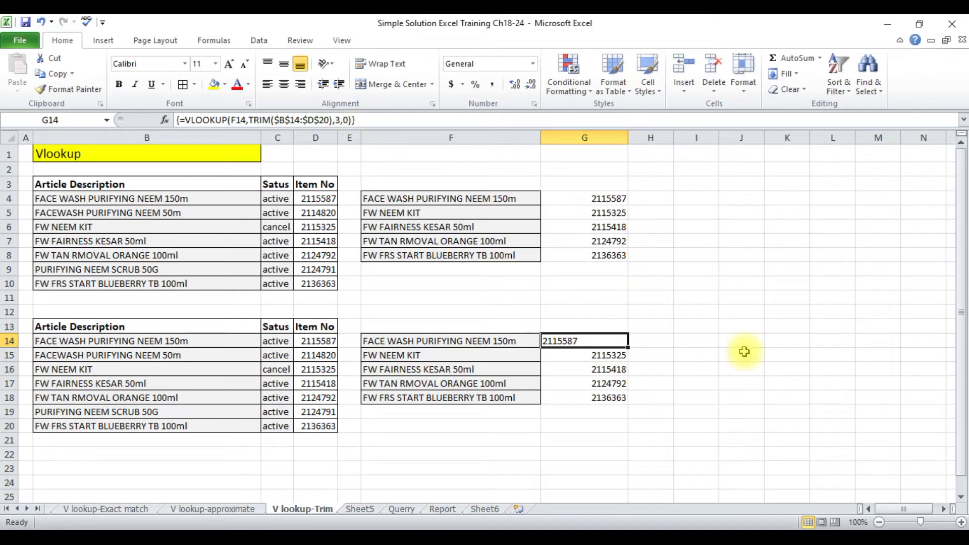
left_click(778, 368)
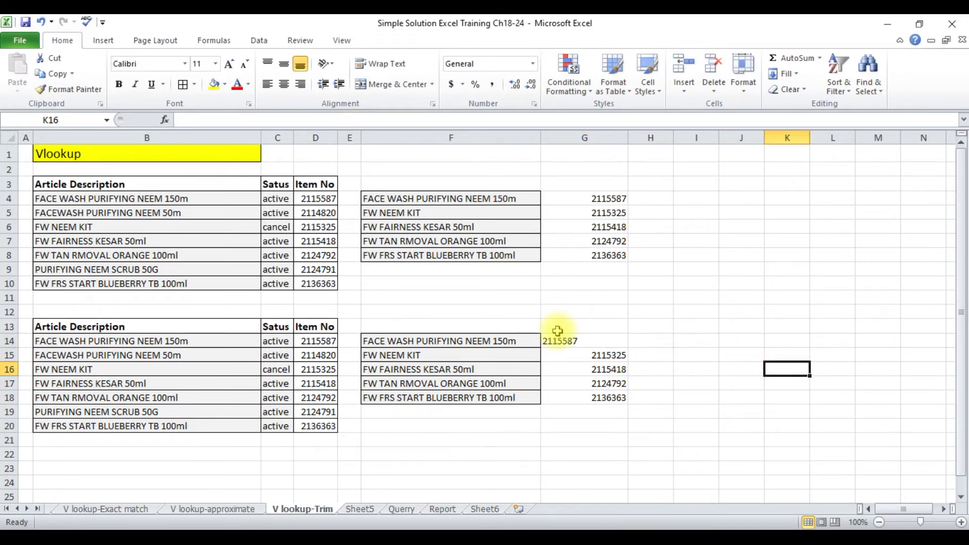
left_click(570, 342)
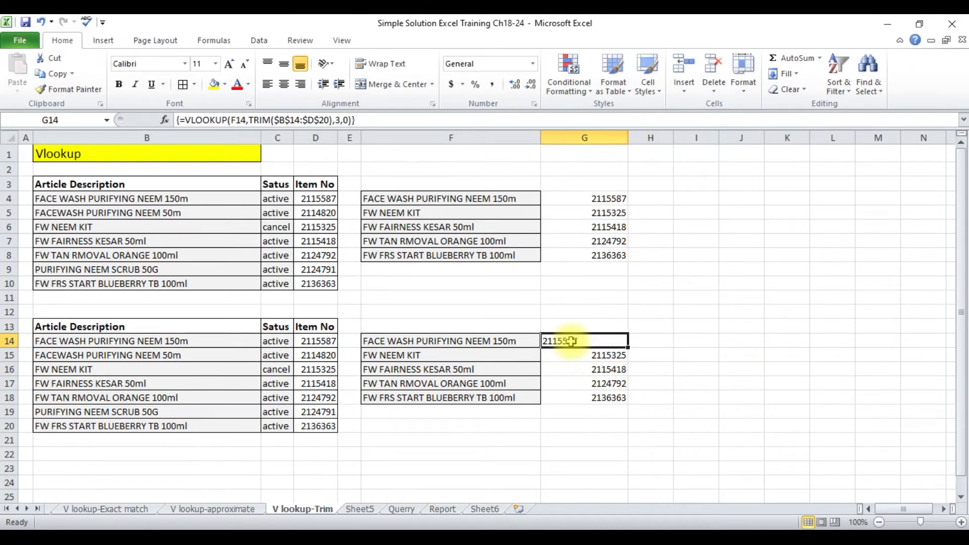
left_click(246, 452)
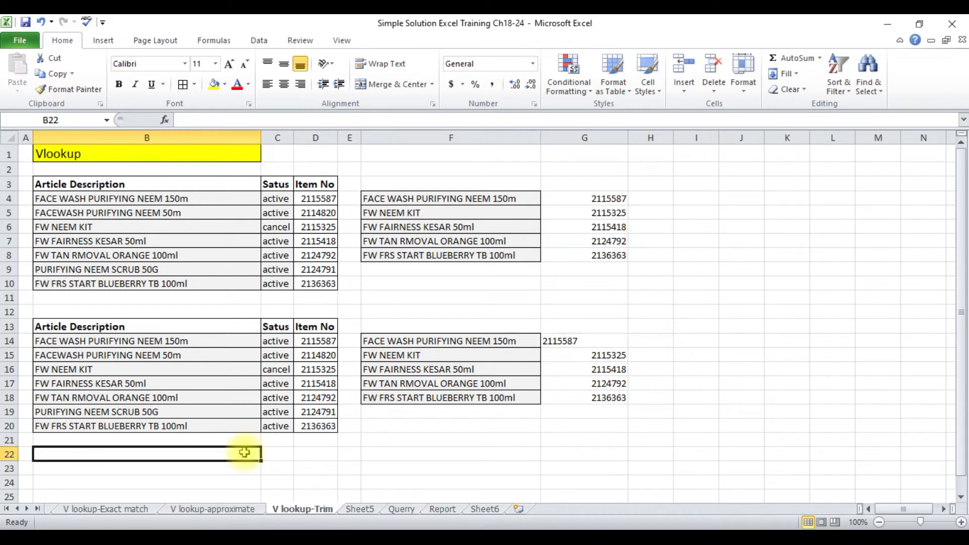
- Type the note 'Ctrl+shift+enter' in B22
type("Ctrl+shi")
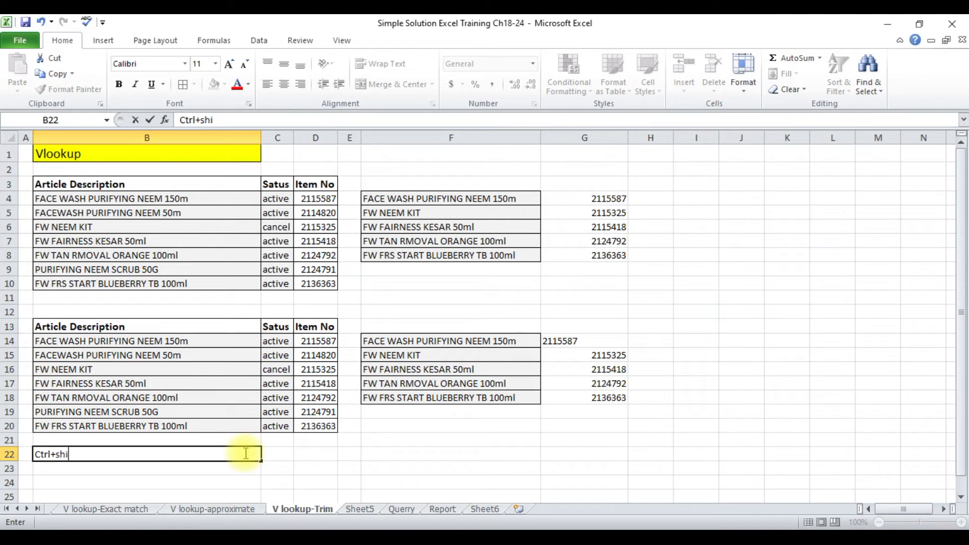
type("ft+e")
type("nter")
key("Return")
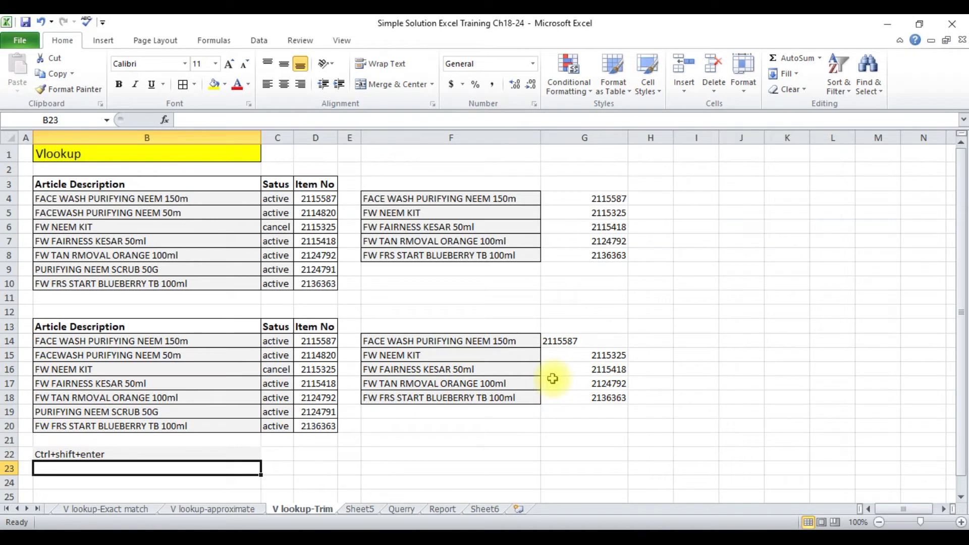
left_click(590, 344)
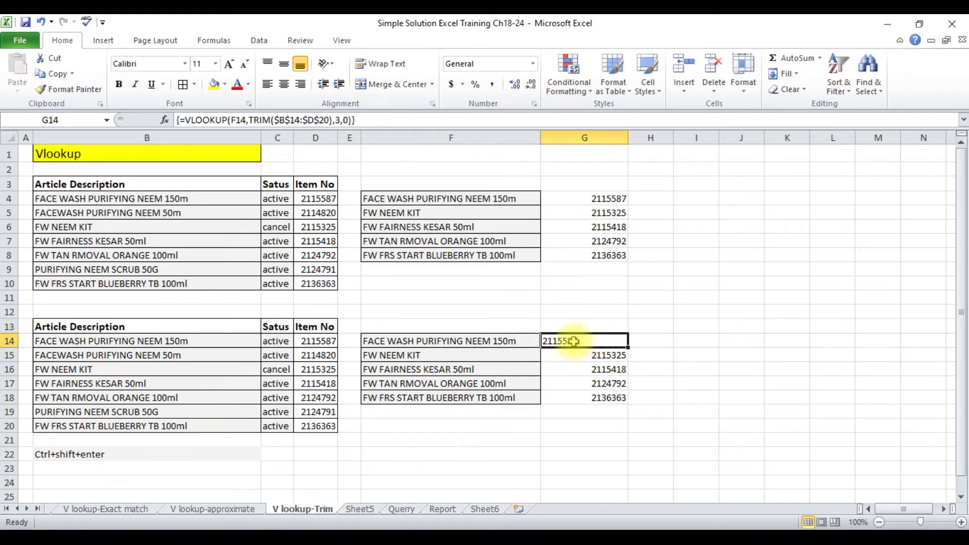
- Append +0 to G14's array lookup so 2115587 is numeric, then copy it down column G
left_click(615, 253)
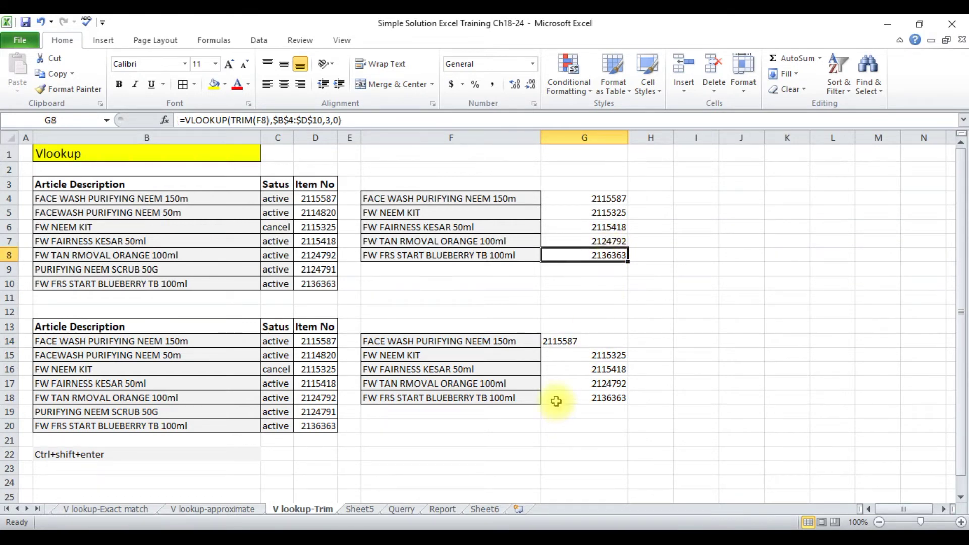
left_click(602, 341)
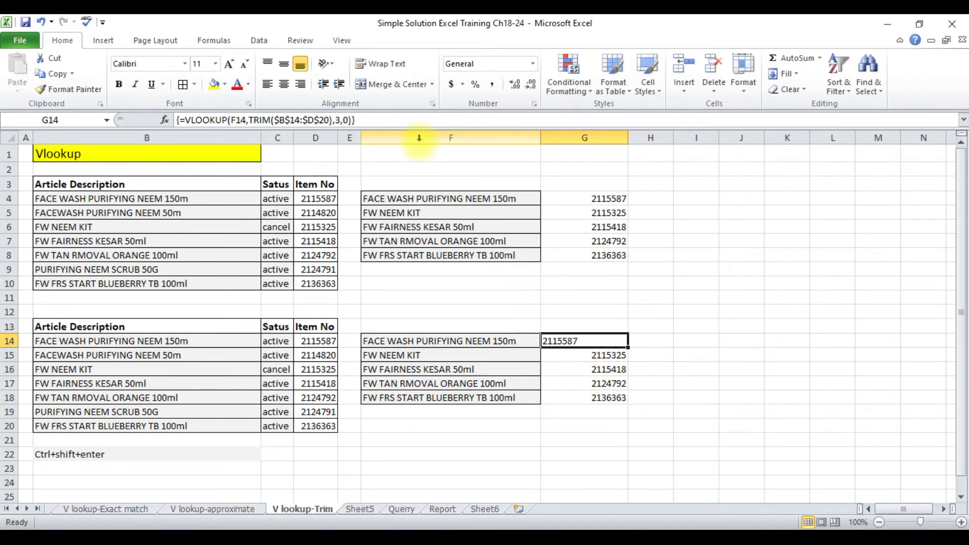
left_click(392, 119)
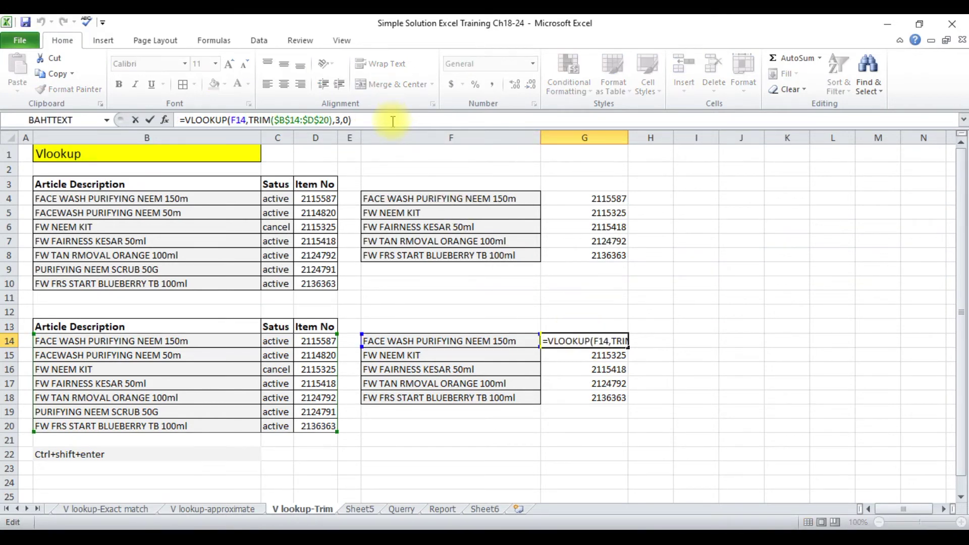
type("+0")
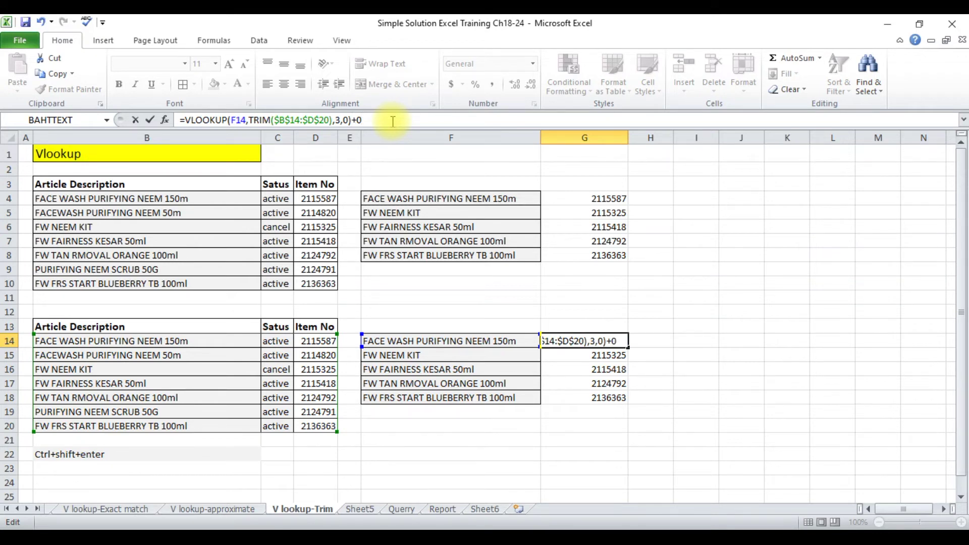
key("ctrl+shift+Return")
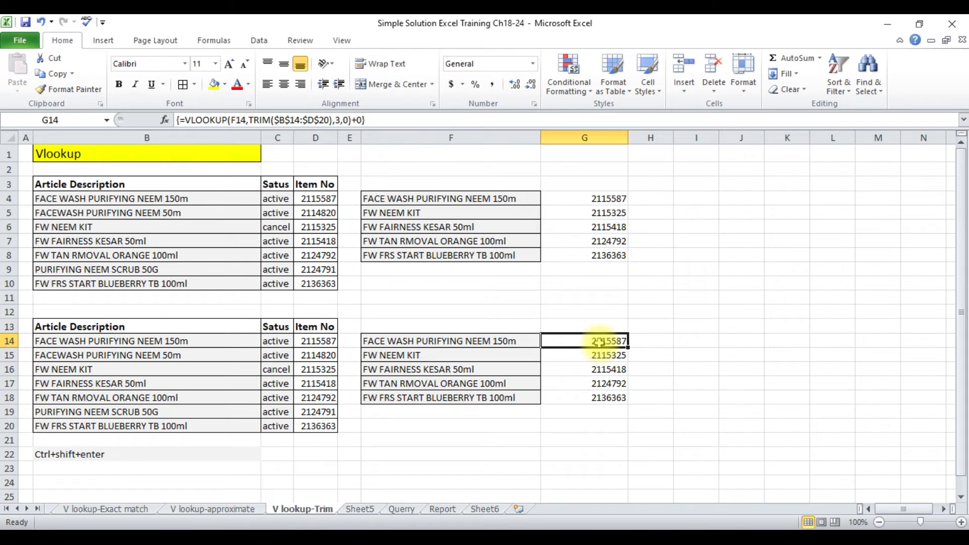
left_click_drag(624, 351, 627, 397)
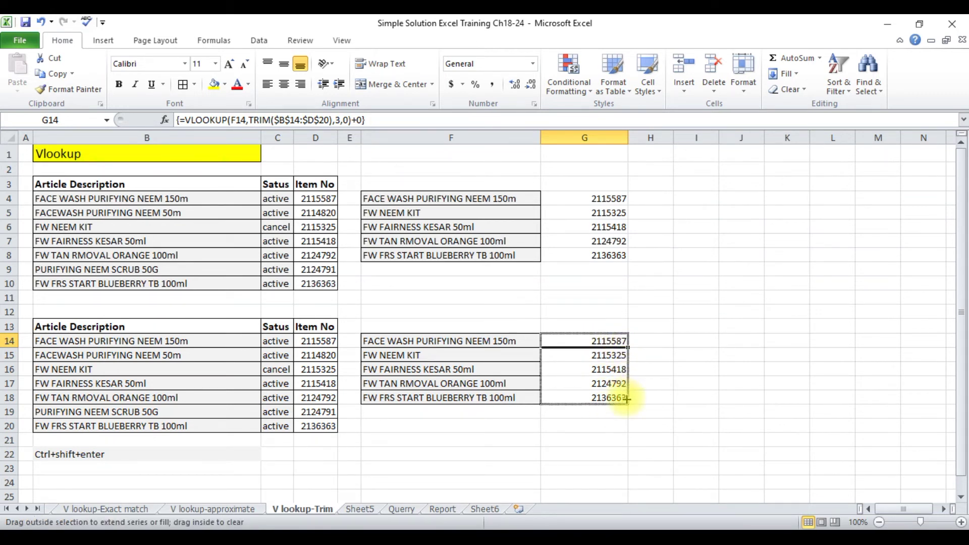
- Fill G14's +0 array lookup down to G18 and select G14:G18 to check the numeric results
left_click_drag(627, 396, 628, 402)
left_click(736, 387)
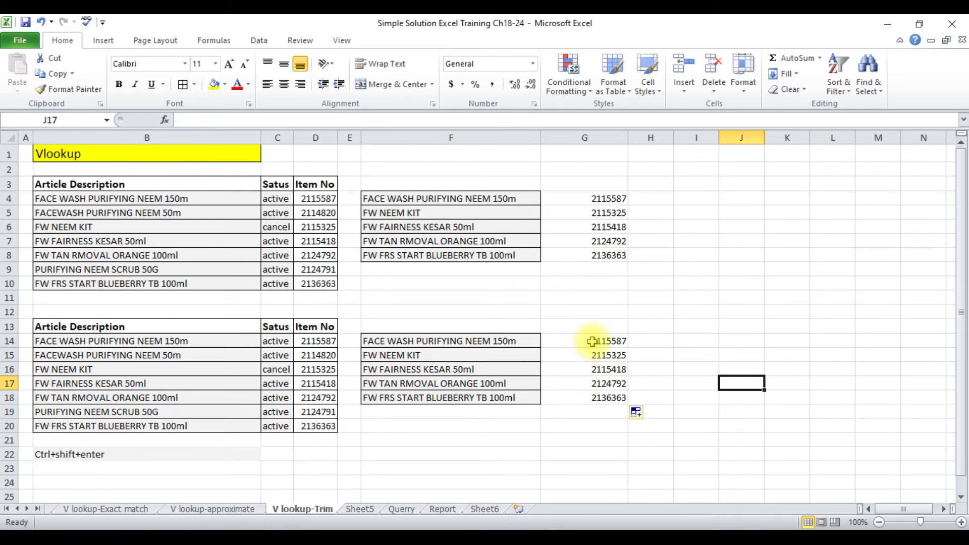
left_click_drag(592, 342, 593, 381)
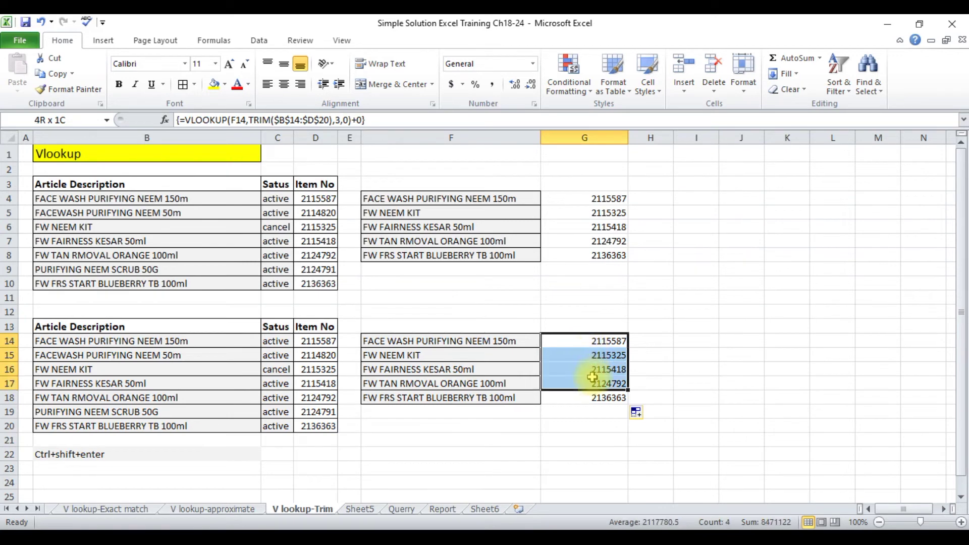
left_click_drag(593, 382, 595, 398)
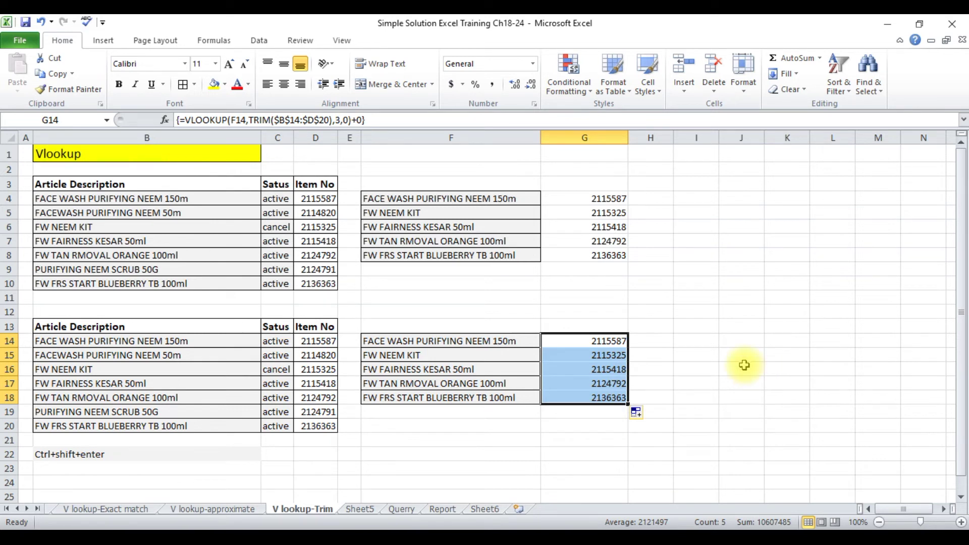
- Compare against the upper table's G4 lookup formula and item descriptions in F4:F8
left_click(618, 199)
left_click_drag(480, 198, 480, 254)
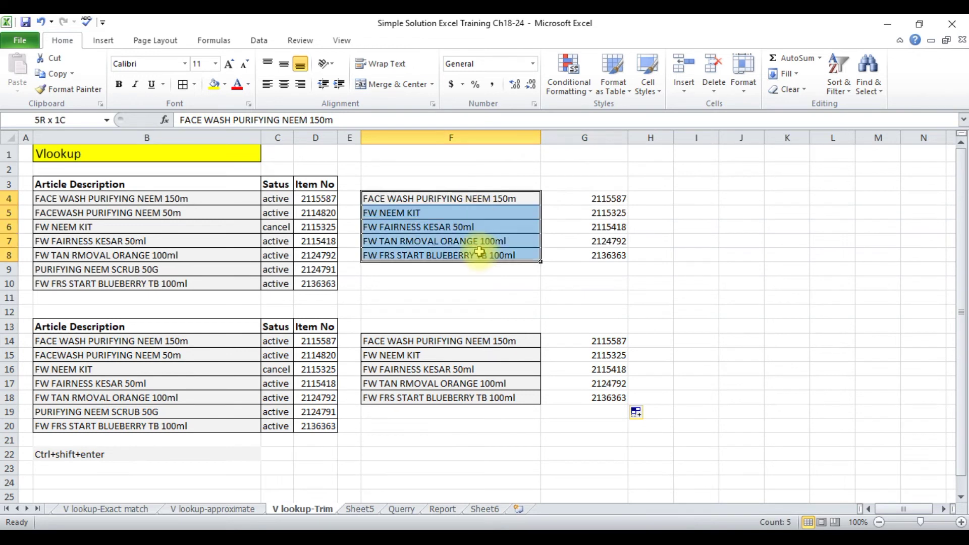
left_click(634, 317)
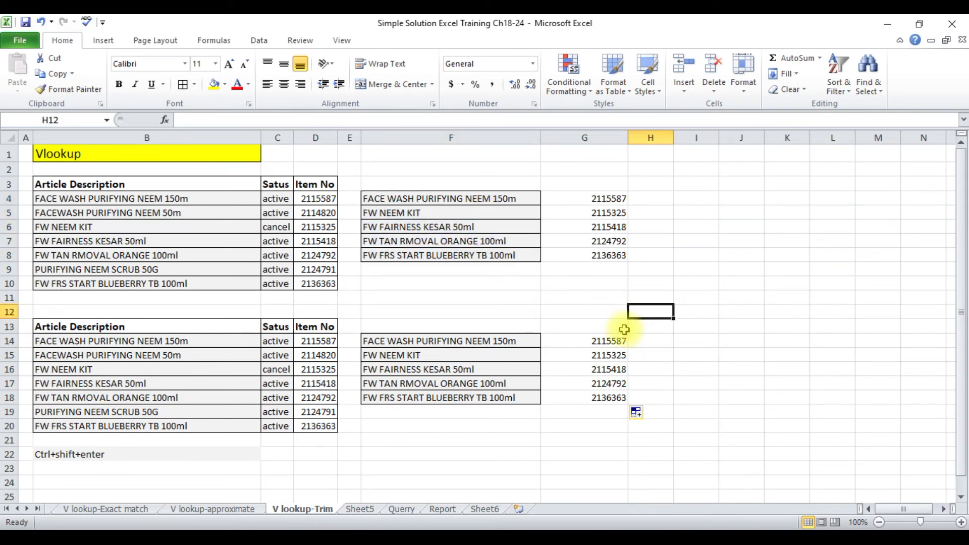
left_click(596, 342)
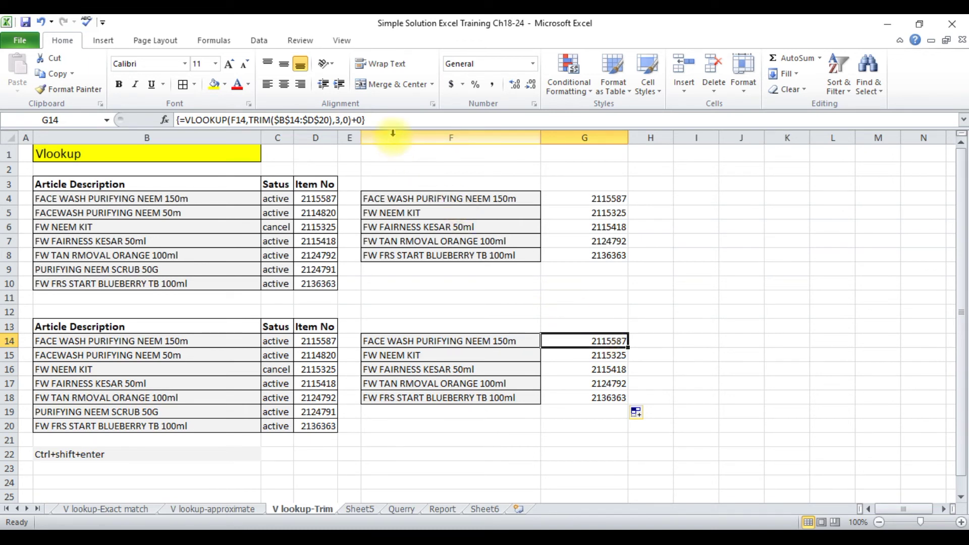
key("Down")
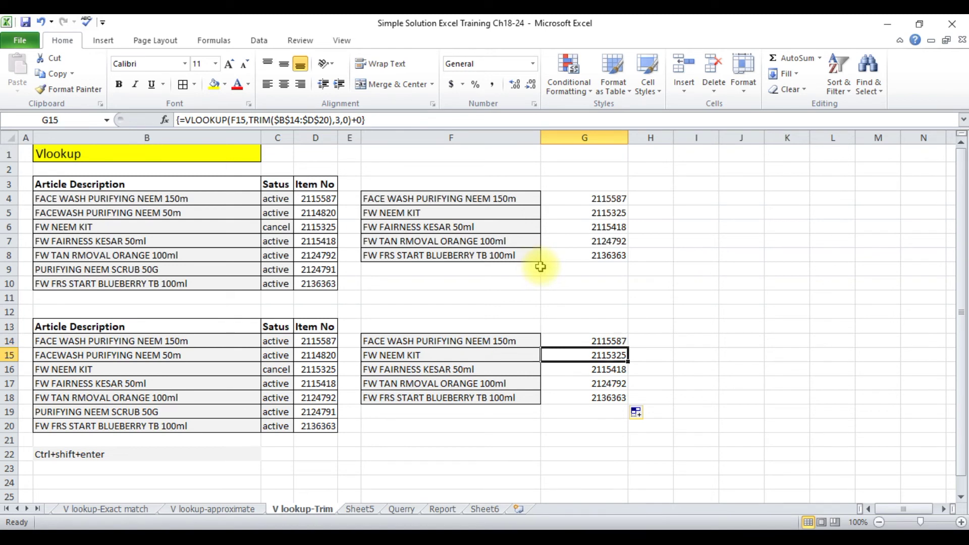